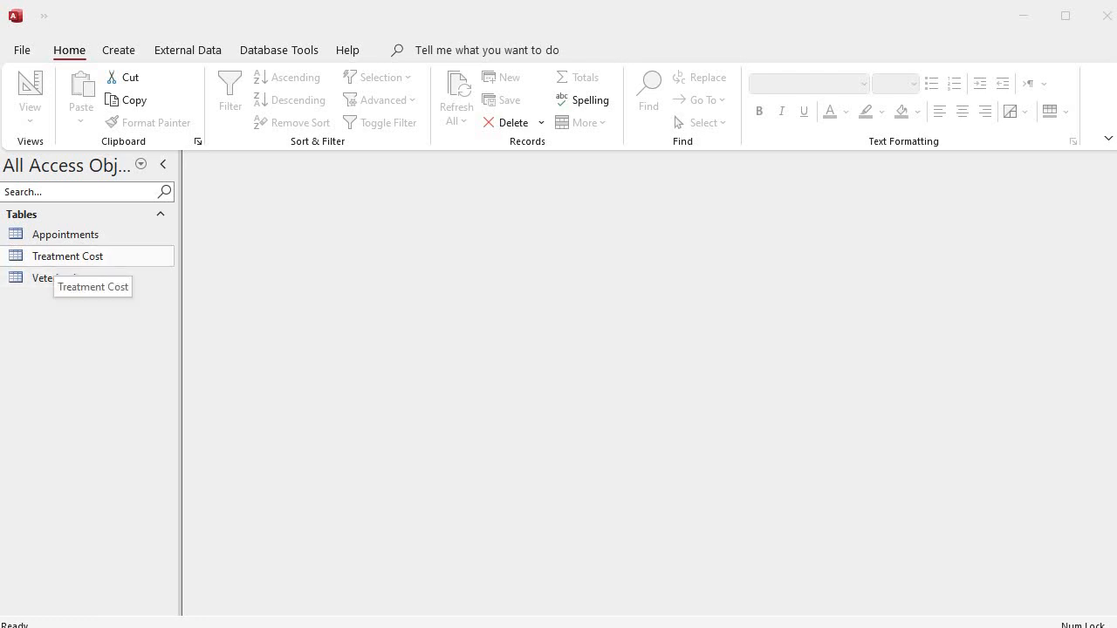
# Step: Create a form from the Appointments table and look through its properties
pyautogui.click(52, 257)
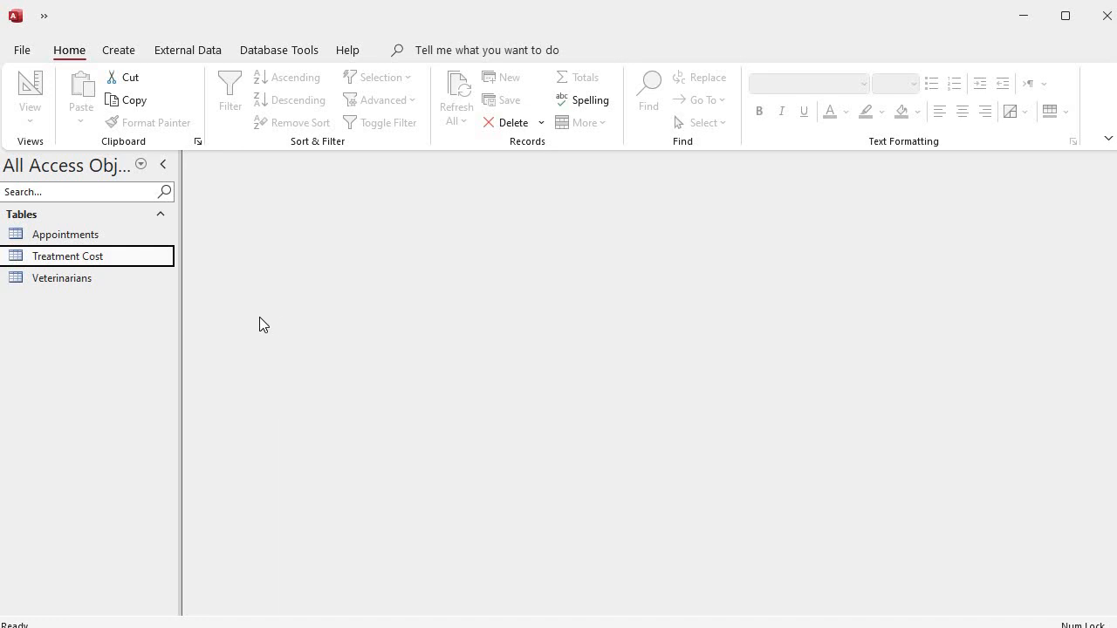
pyautogui.click(53, 239)
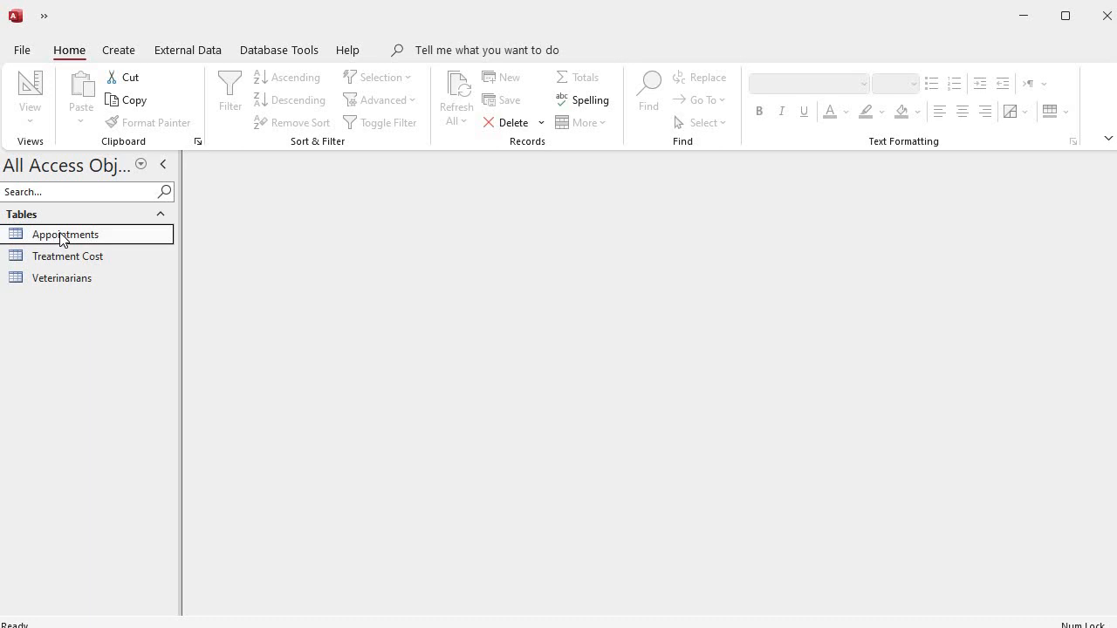
pyautogui.click(125, 54)
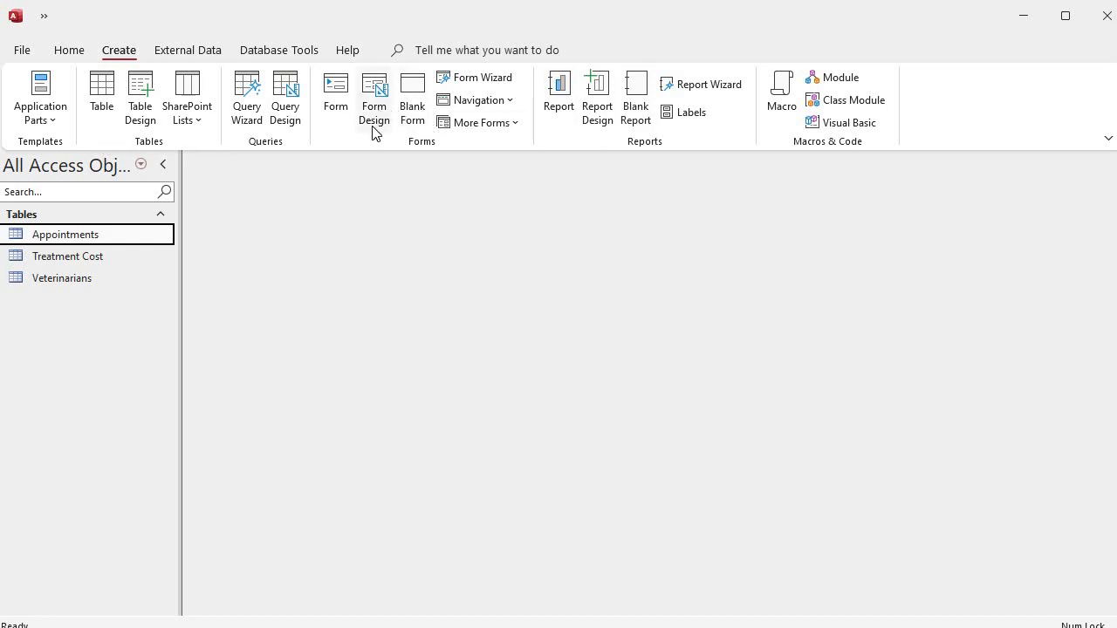
pyautogui.click(335, 96)
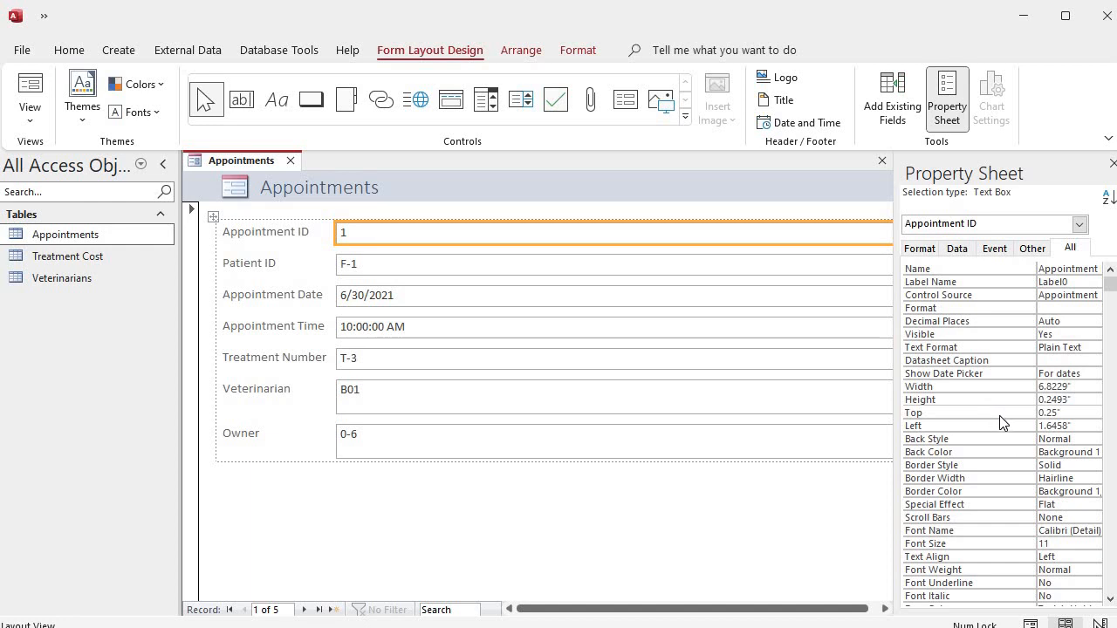
pyautogui.scroll(-4, 999, 415)
pyautogui.scroll(4, 999, 415)
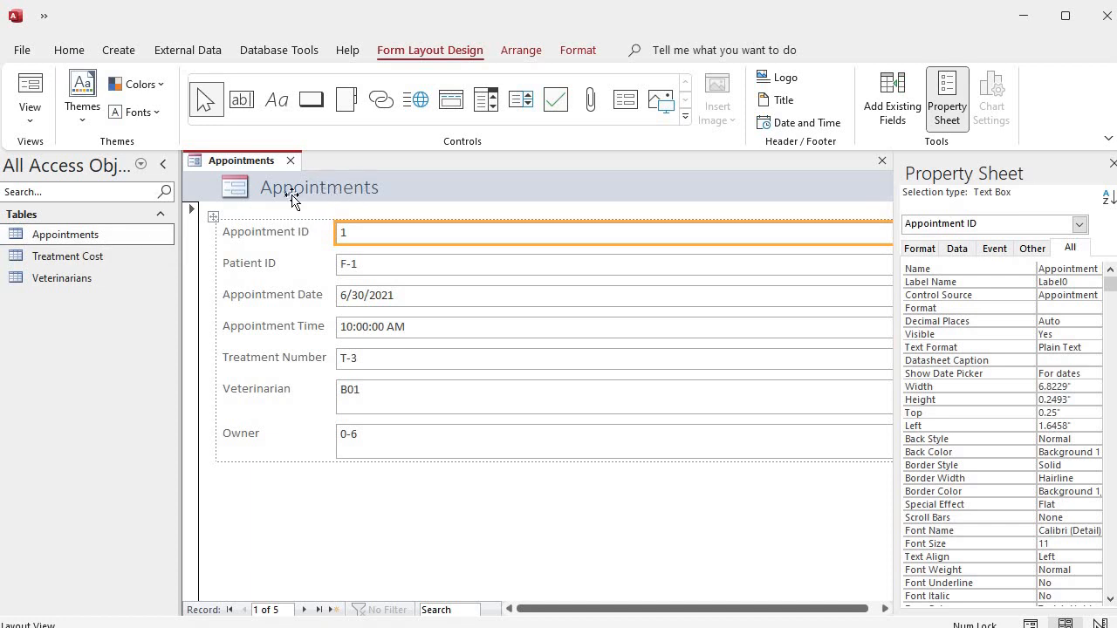
# Step: Save the new form as Appointments Form
pyautogui.click(22, 52)
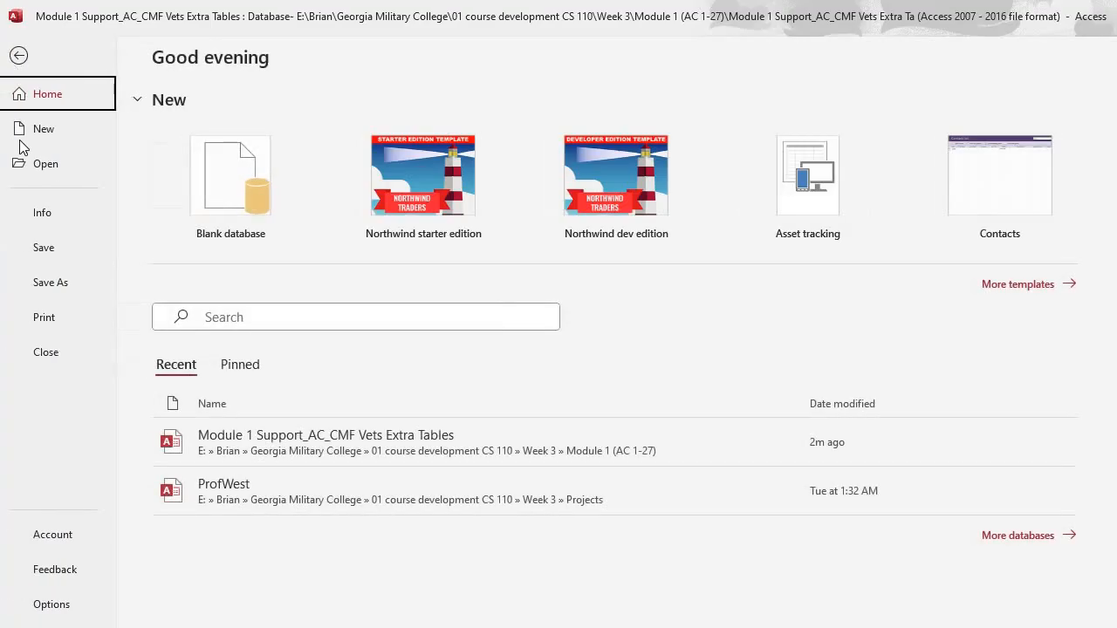
pyautogui.click(44, 249)
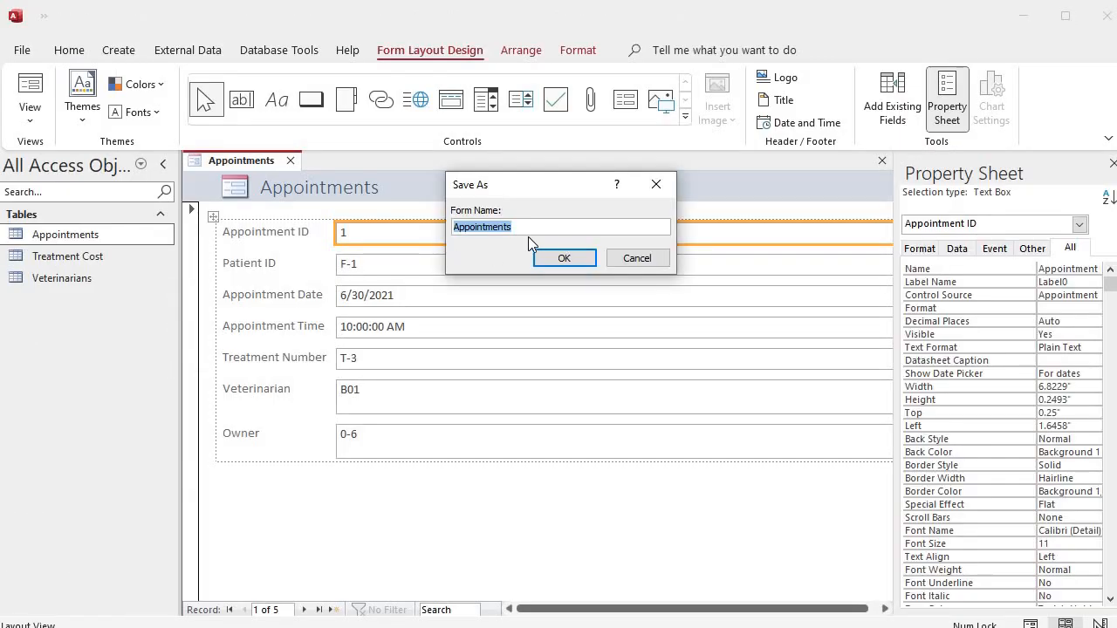
pyautogui.press('End')
pyautogui.write('Form')
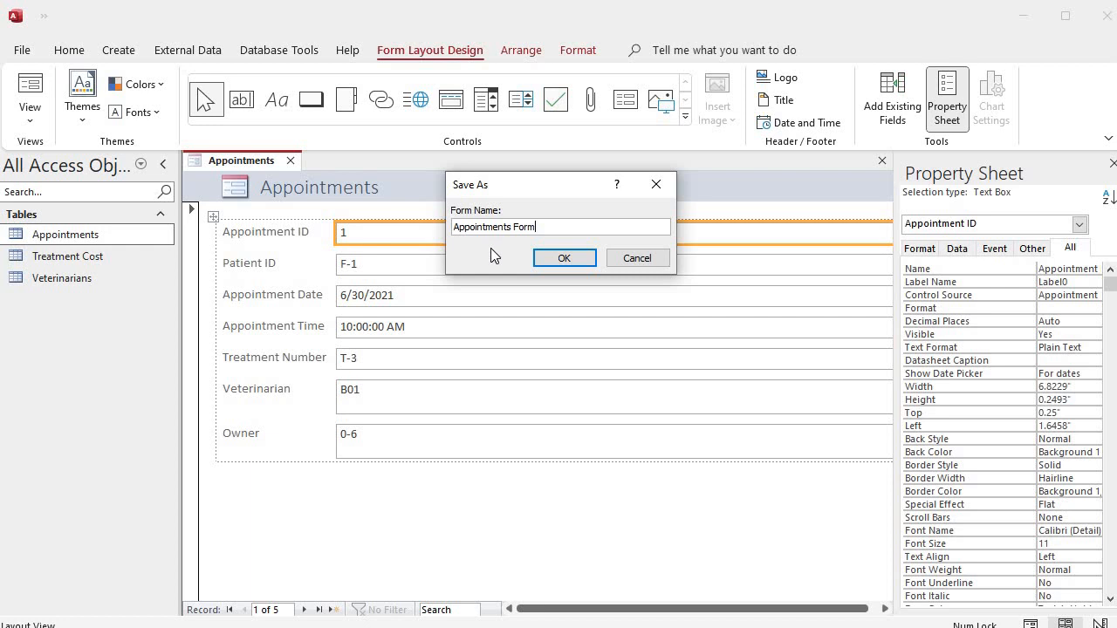
pyautogui.click(566, 257)
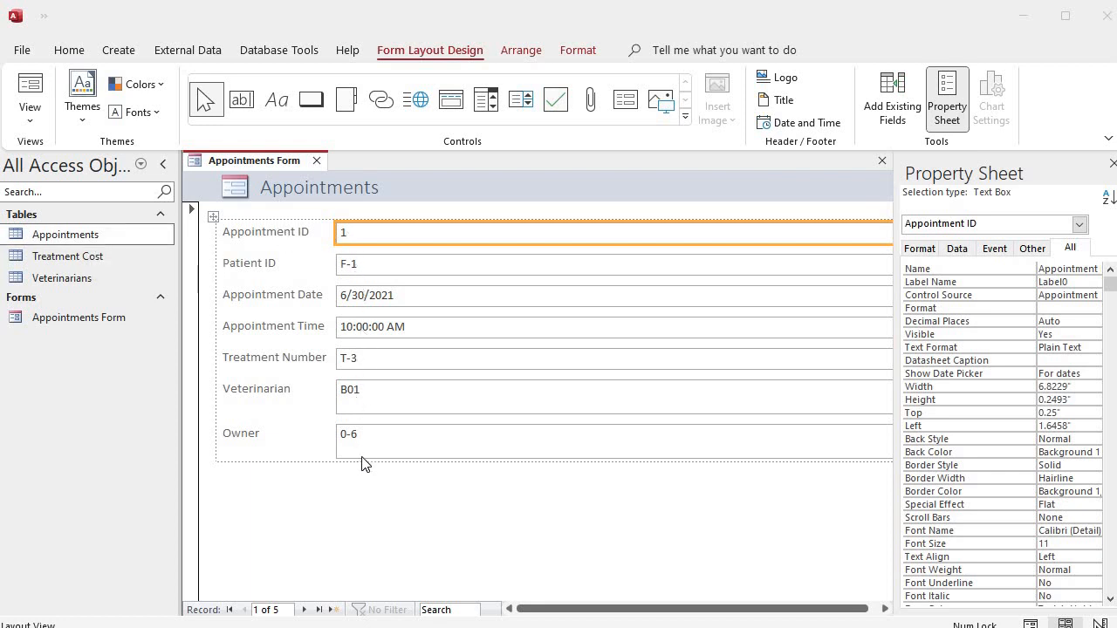
# Step: Open the Appointments table and add a field named Test Field after the Owner column
pyautogui.doubleClick(82, 236)
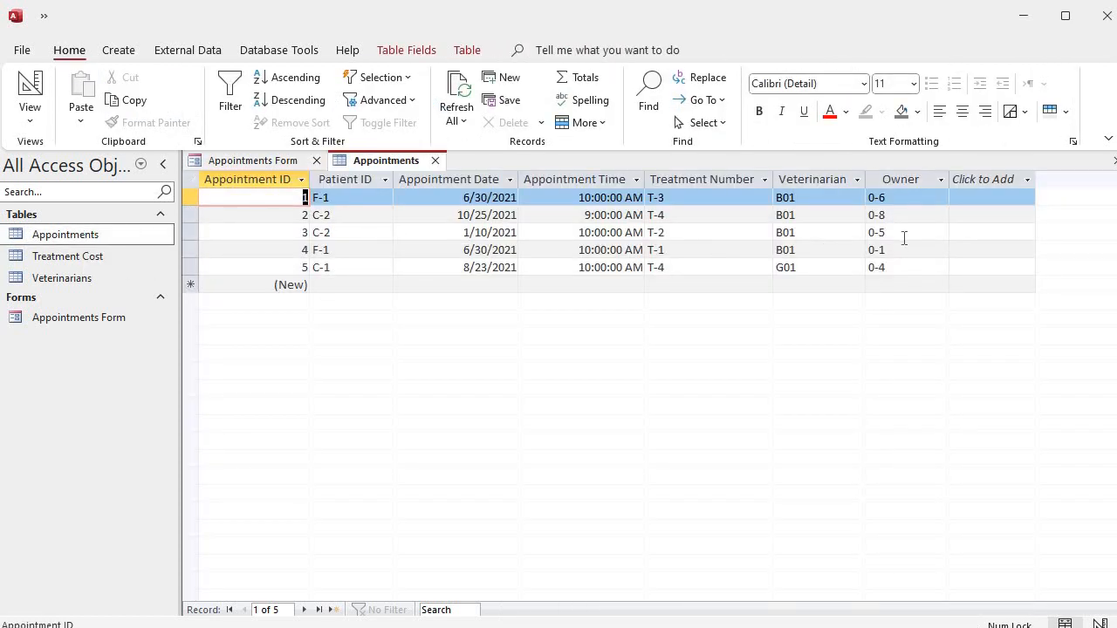
pyautogui.click(974, 181)
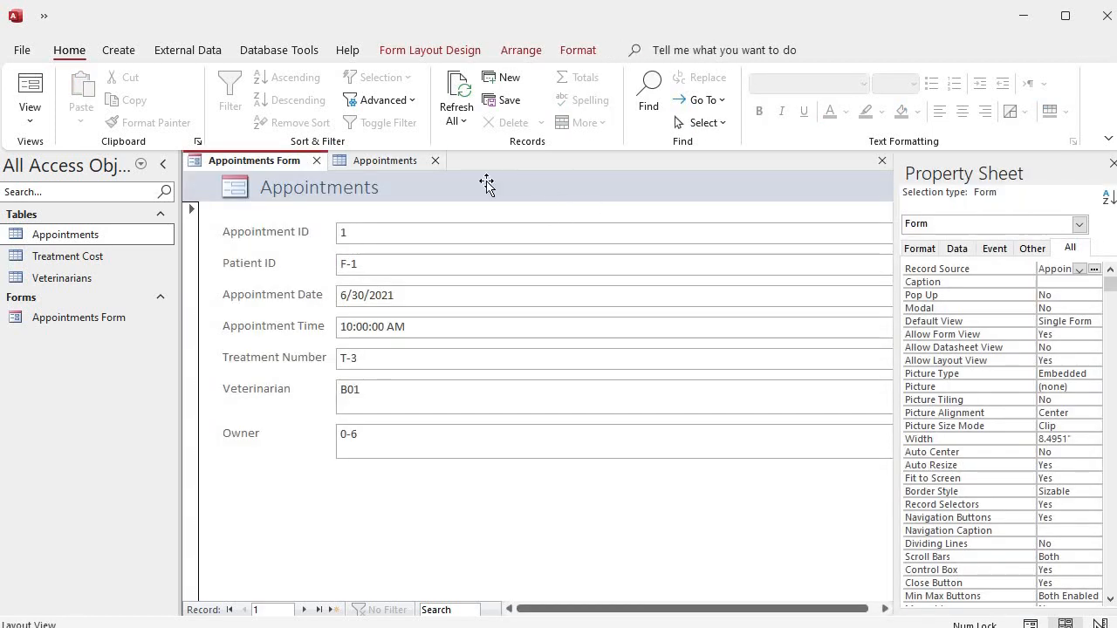
pyautogui.click(367, 161)
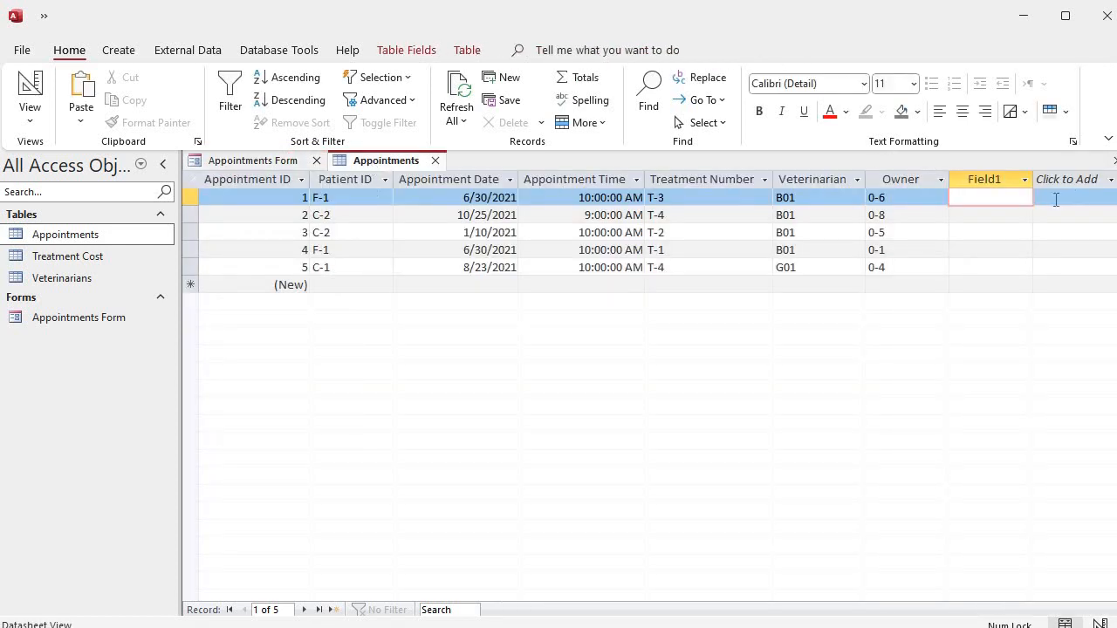
pyautogui.click(986, 179)
pyautogui.click(987, 177)
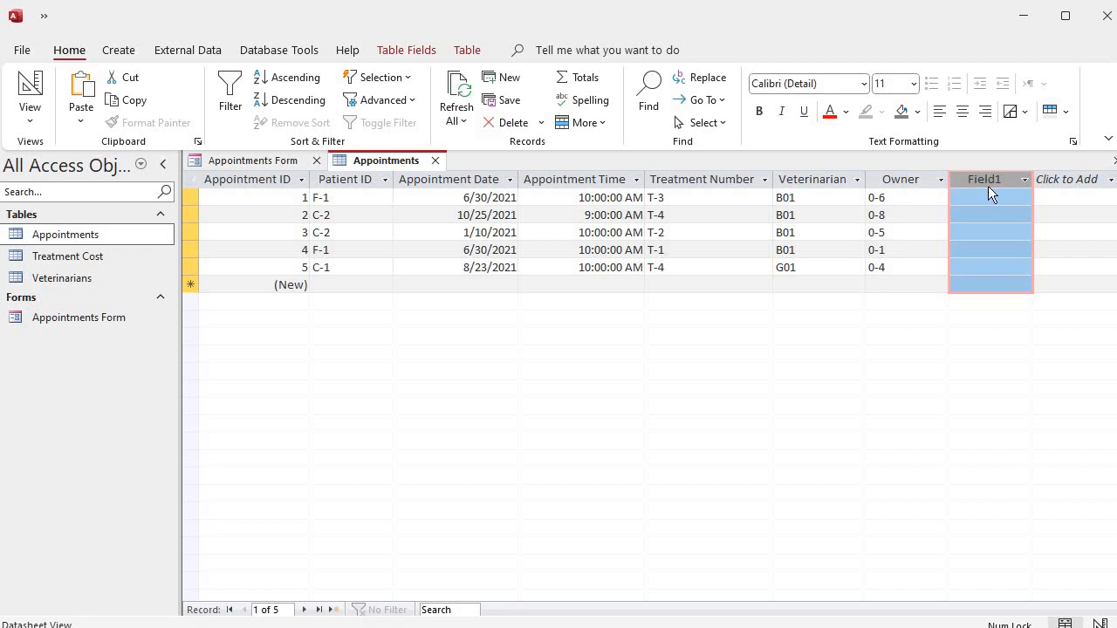
pyautogui.rightClick(986, 175)
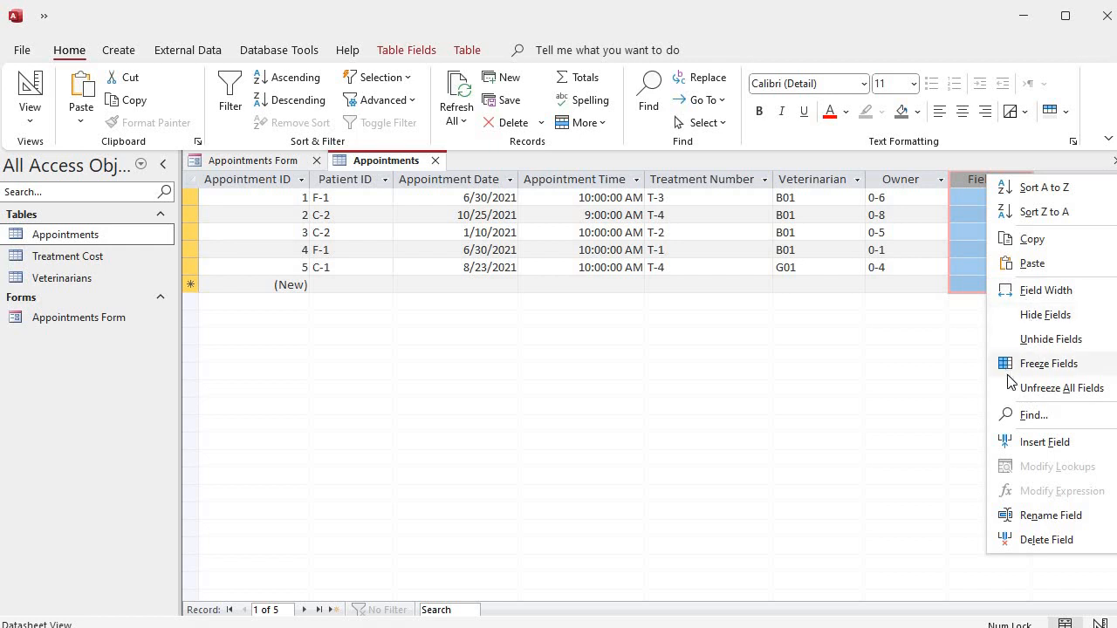
pyautogui.click(1032, 521)
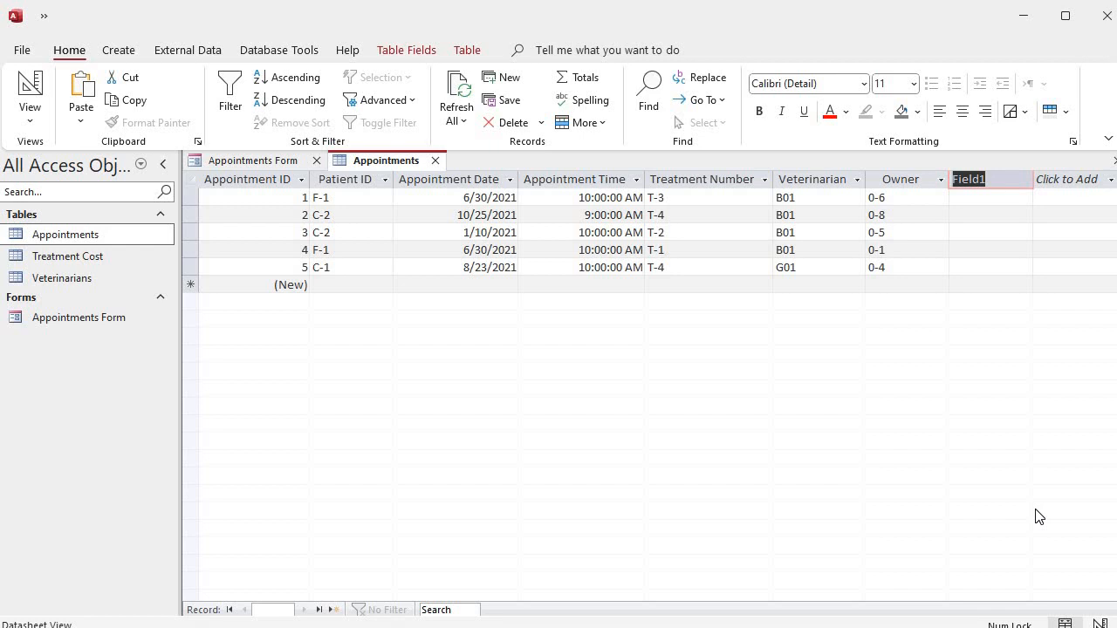
pyautogui.write('Test Field')
pyautogui.press('Return')
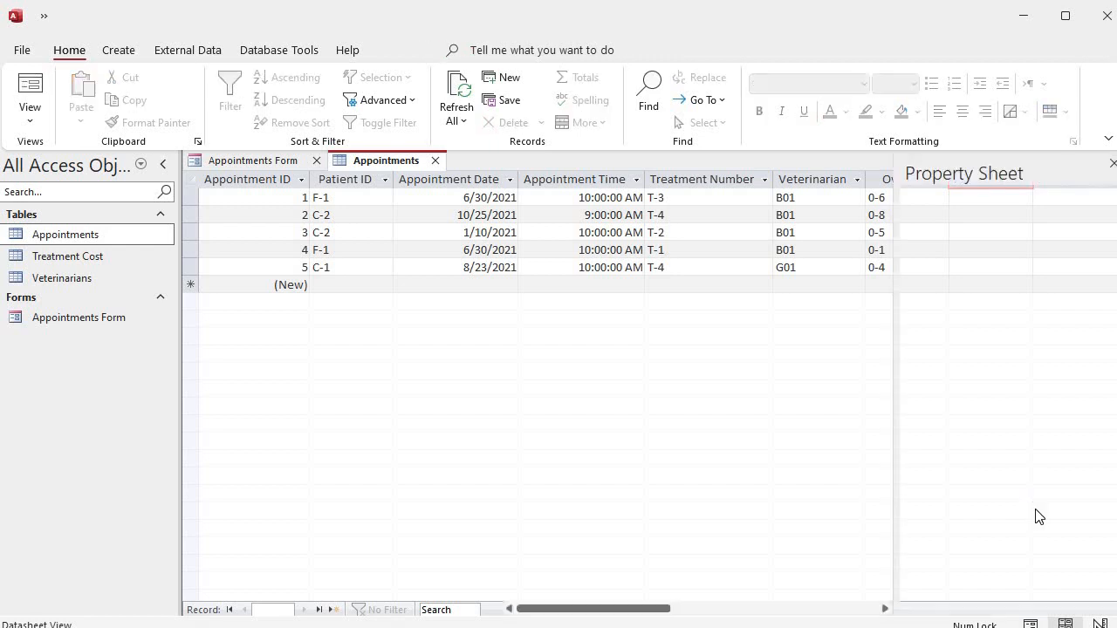
pyautogui.click(956, 412)
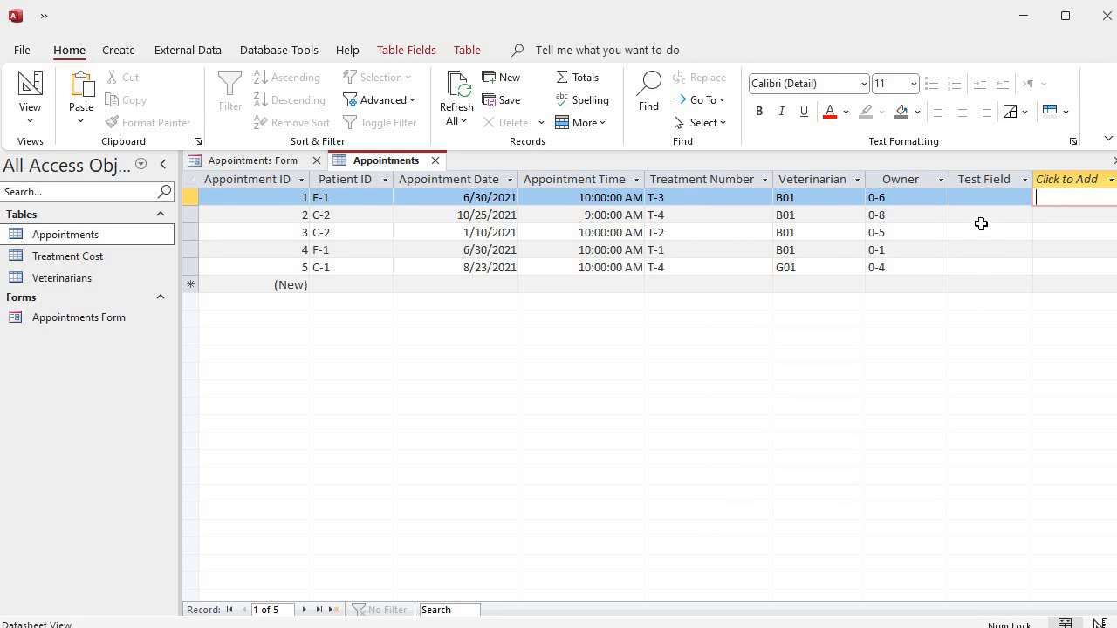
# Step: Enter xhc in the Test Field column of the first appointment record
pyautogui.click(978, 197)
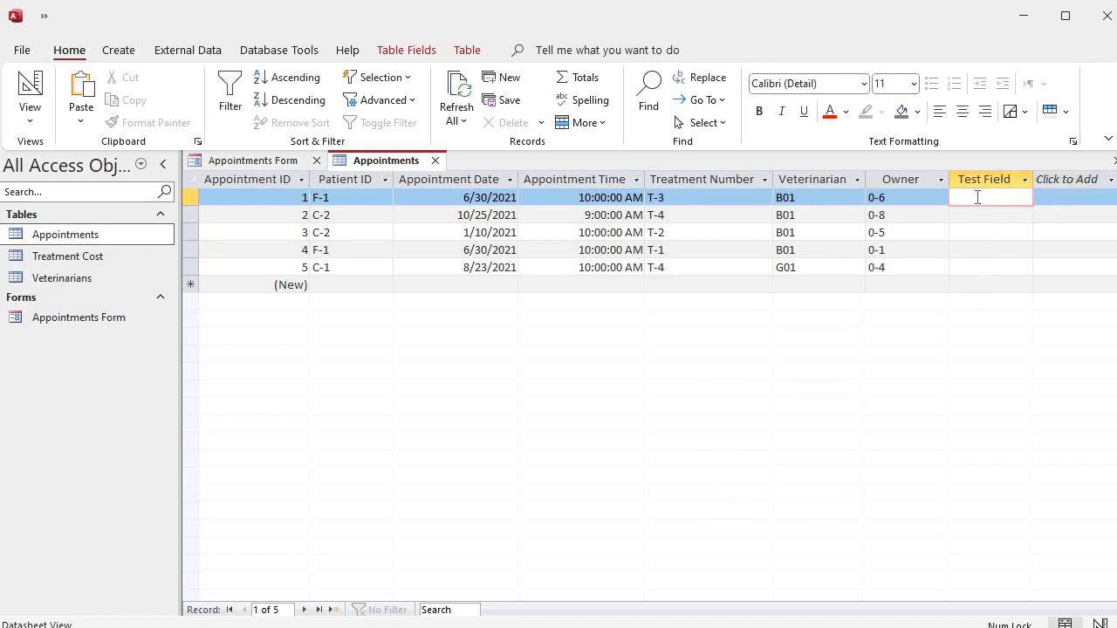
pyautogui.write('xhc')
pyautogui.press('Tab')
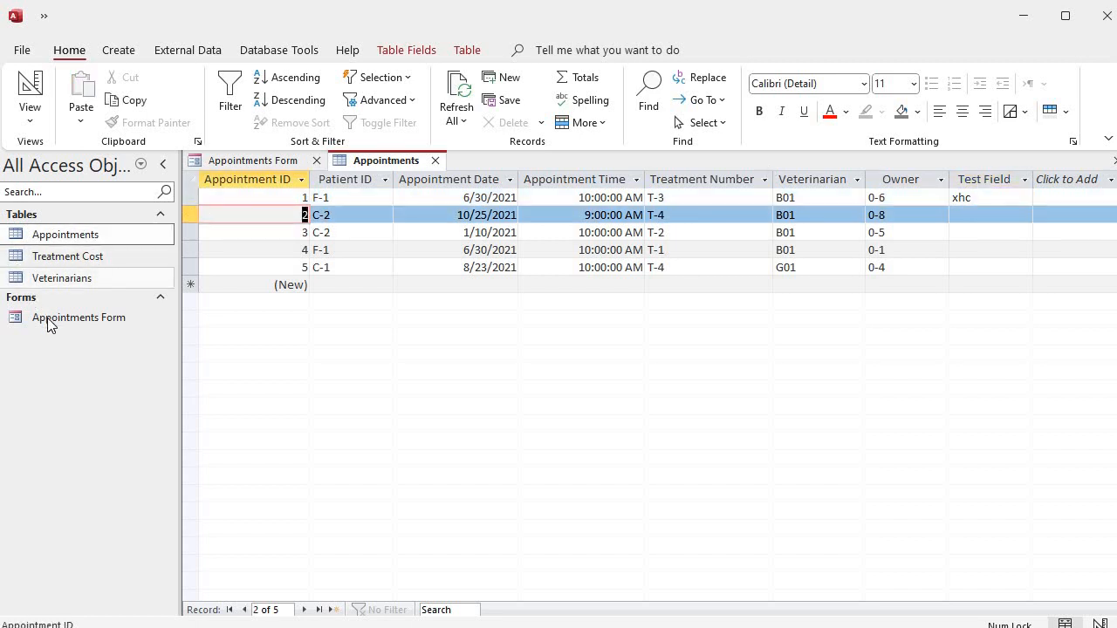
# Step: Return to the Appointments Form and display the list of existing fields available to add to it
pyautogui.click(48, 323)
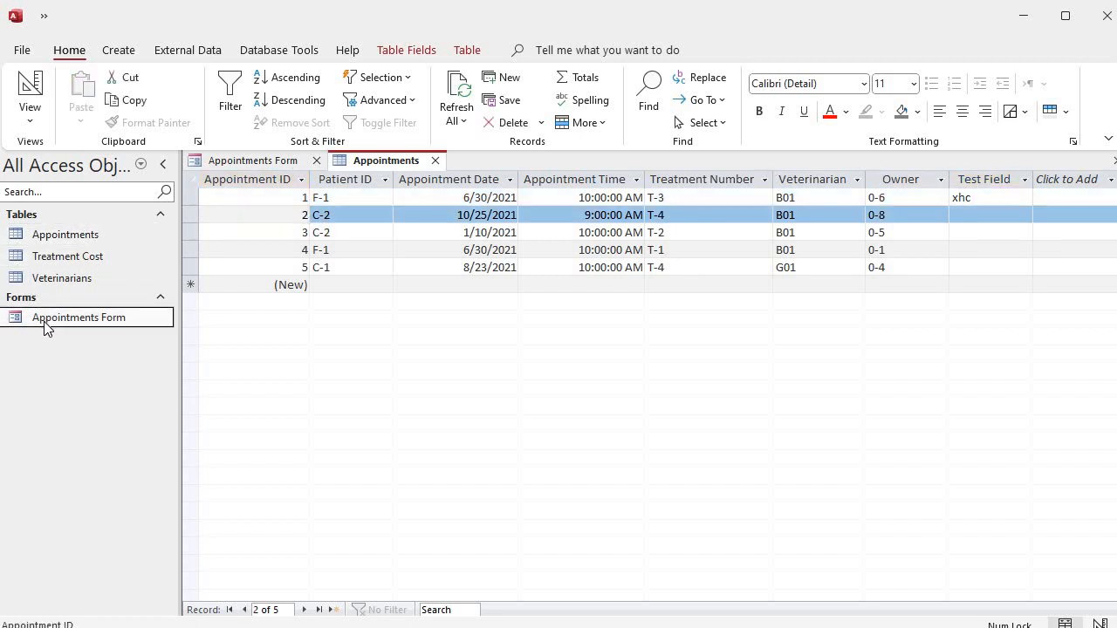
pyautogui.doubleClick(48, 321)
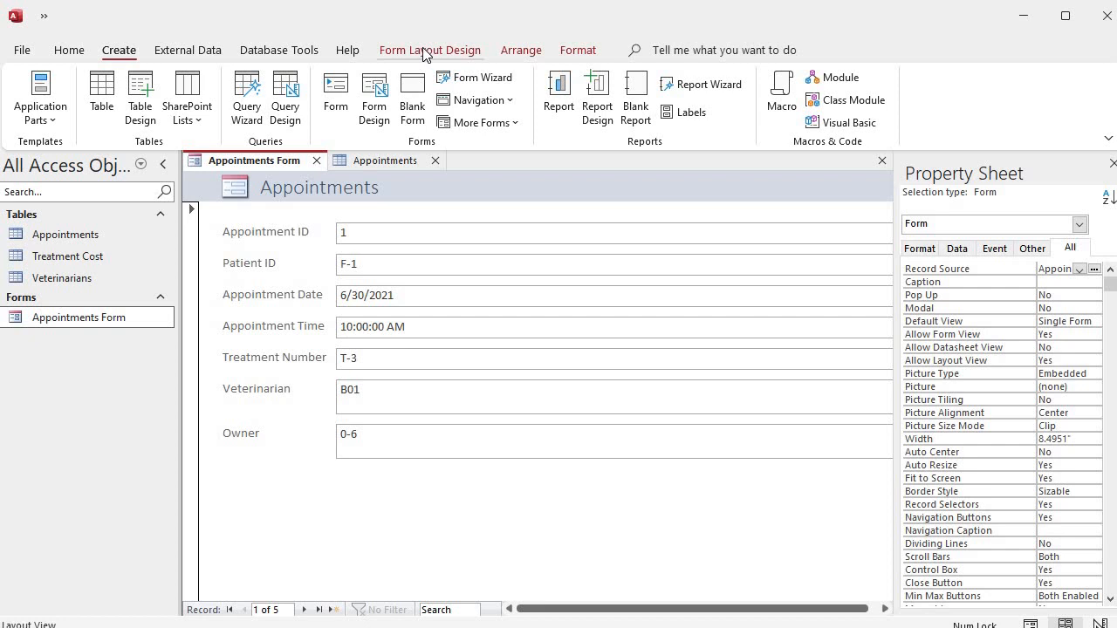
pyautogui.click(425, 51)
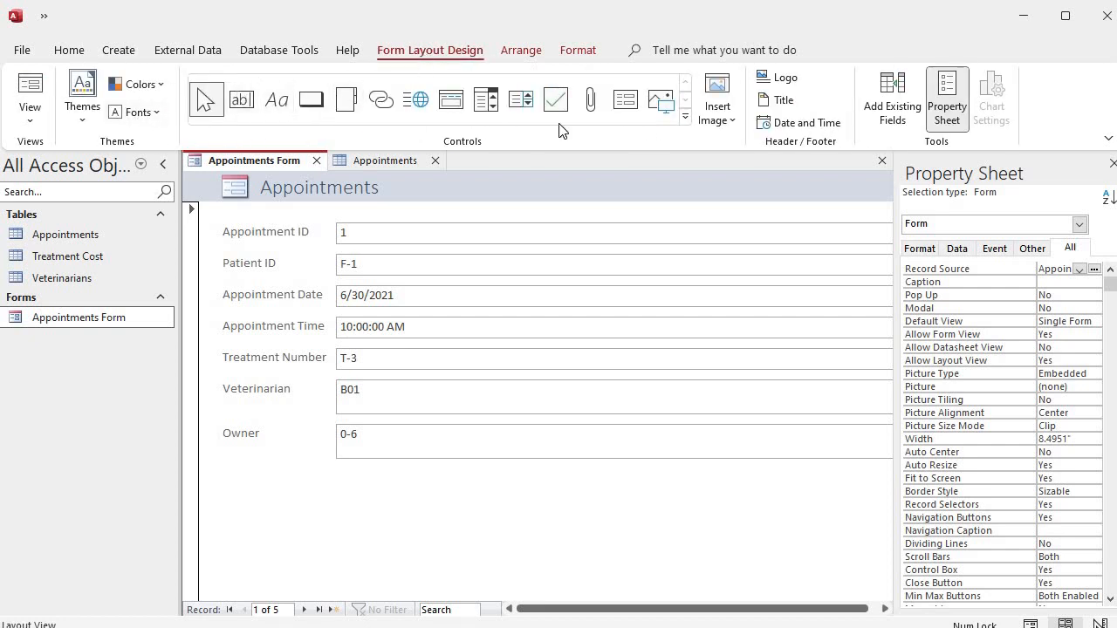
pyautogui.click(894, 114)
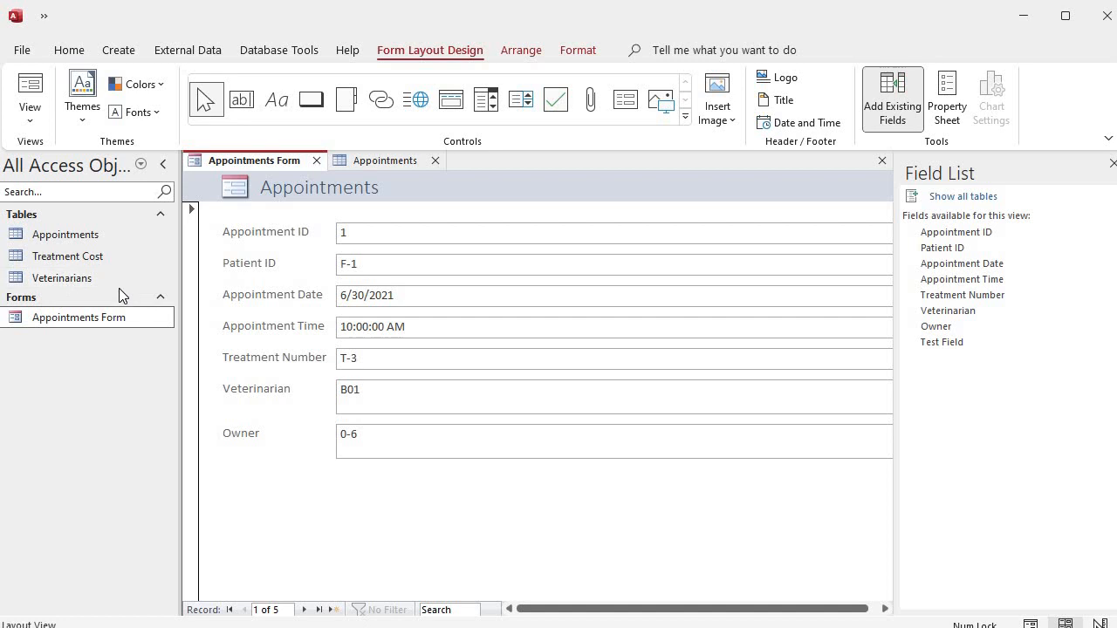
# Step: Delete the Test Field column from the Appointments table and close the form's field list
pyautogui.click(74, 260)
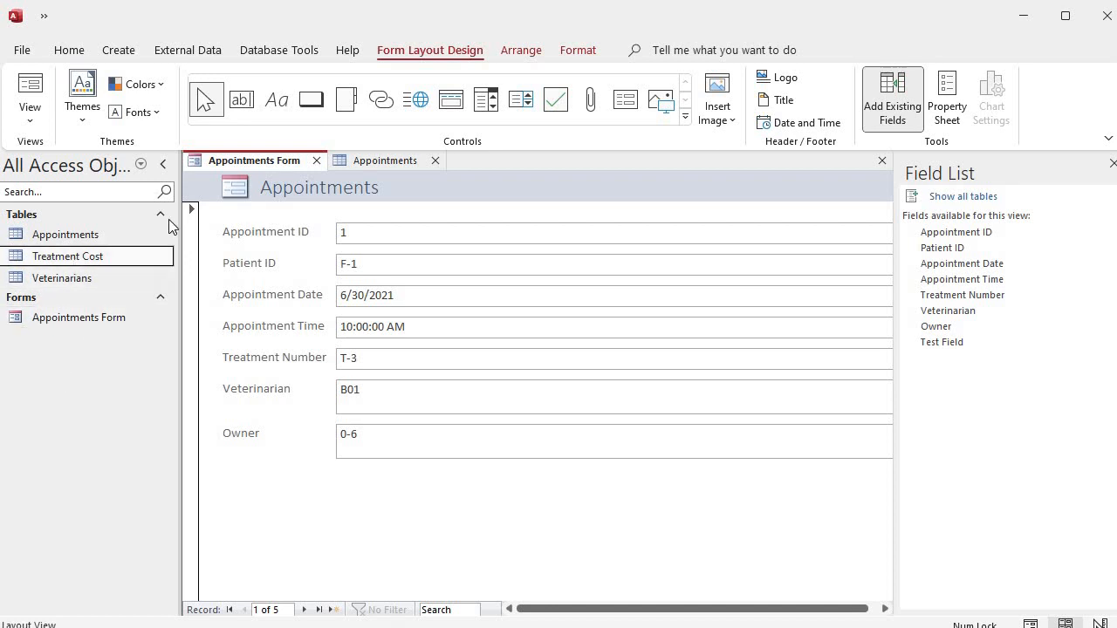
pyautogui.click(371, 162)
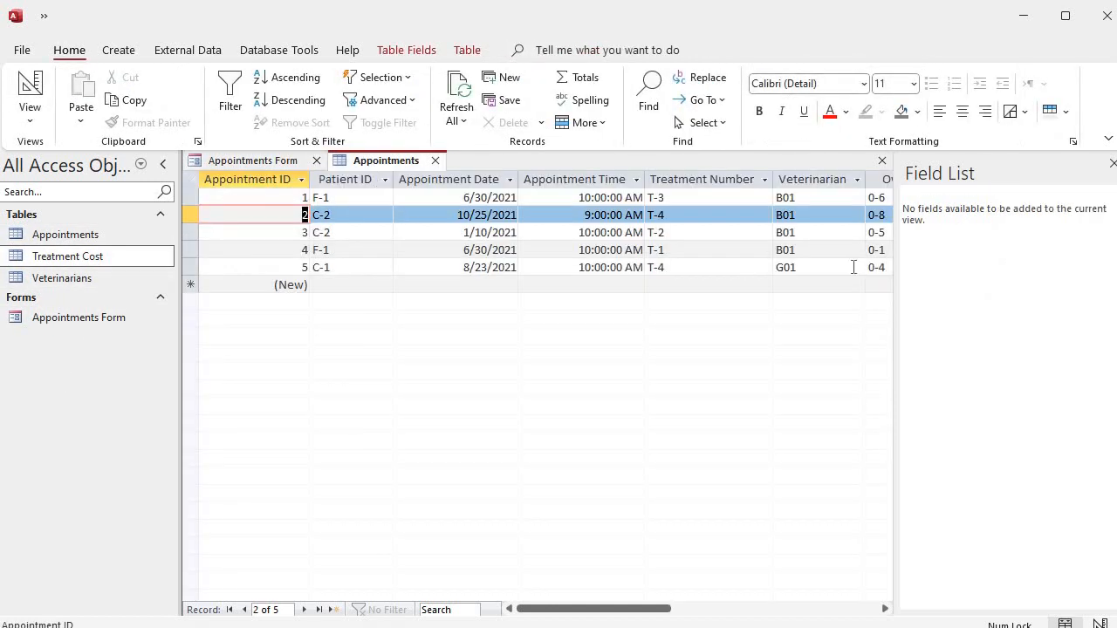
pyautogui.moveTo(655, 608); pyautogui.dragTo(750, 617)
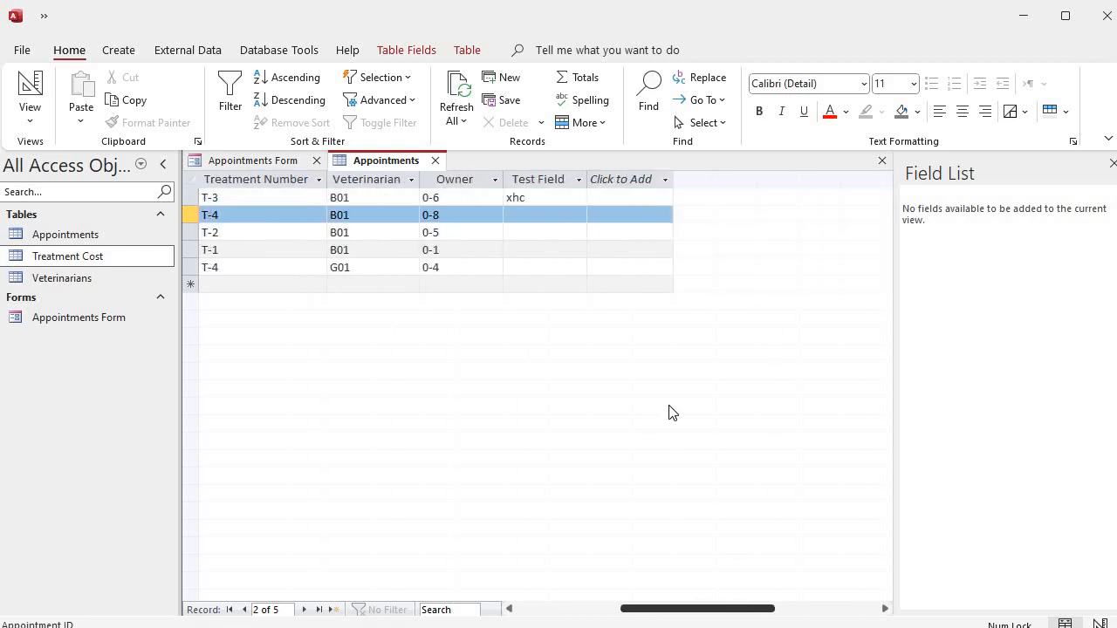
pyautogui.click(532, 183)
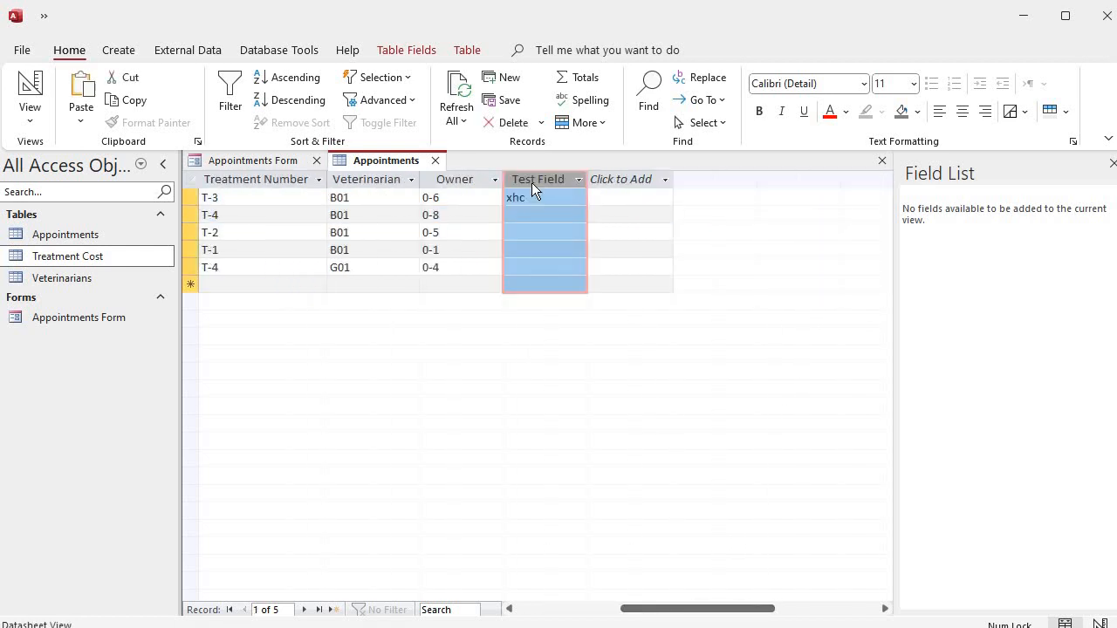
pyautogui.click(506, 124)
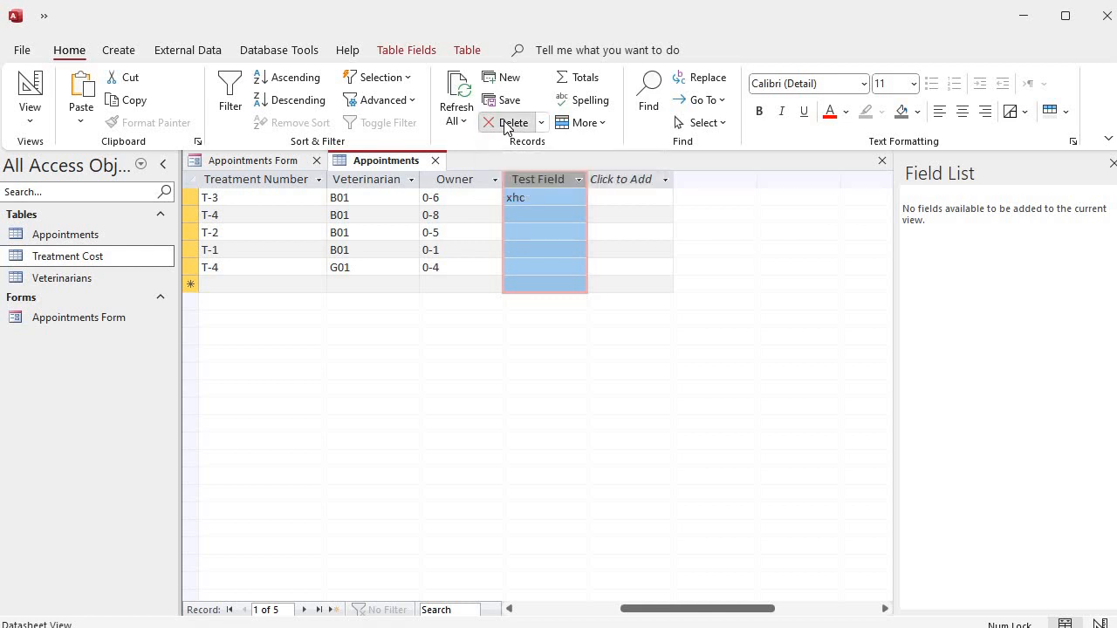
pyautogui.click(801, 507)
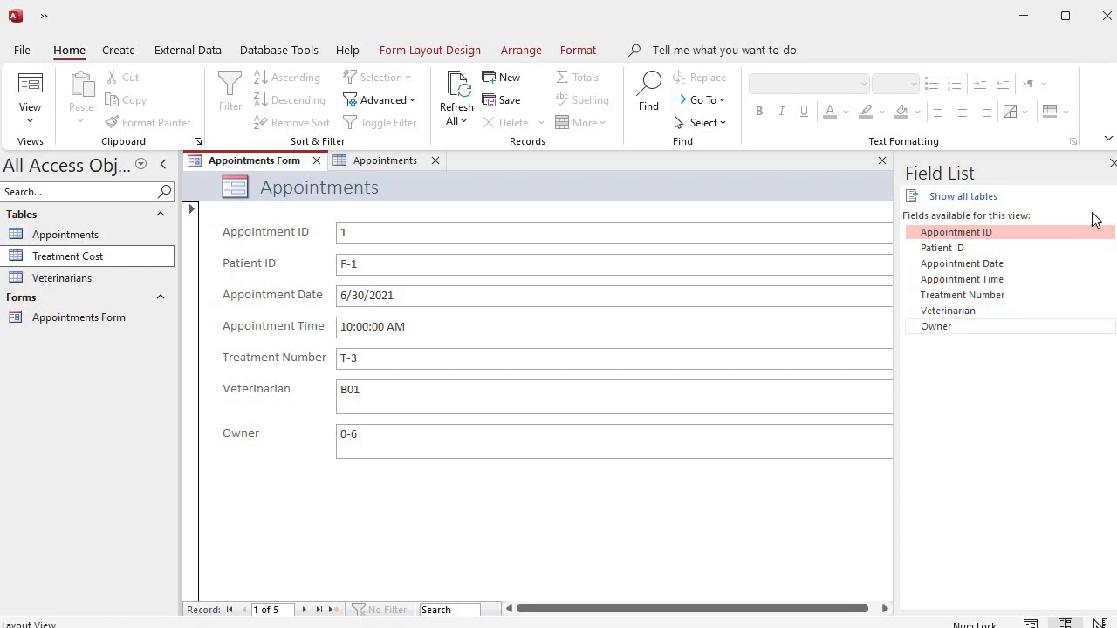
pyautogui.click(1113, 164)
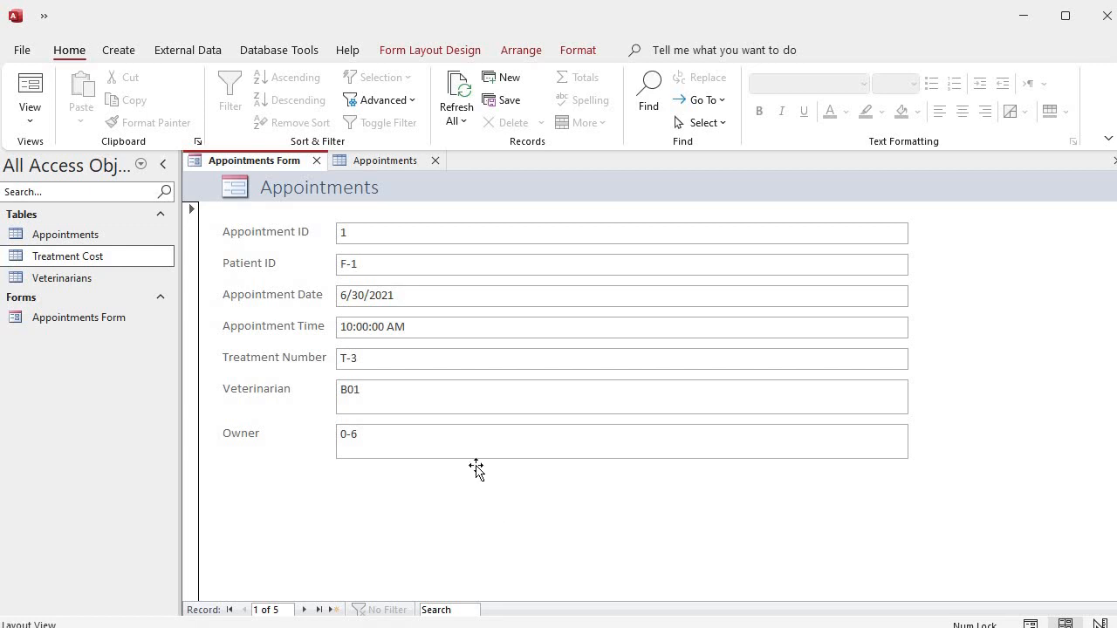
pyautogui.click(365, 407)
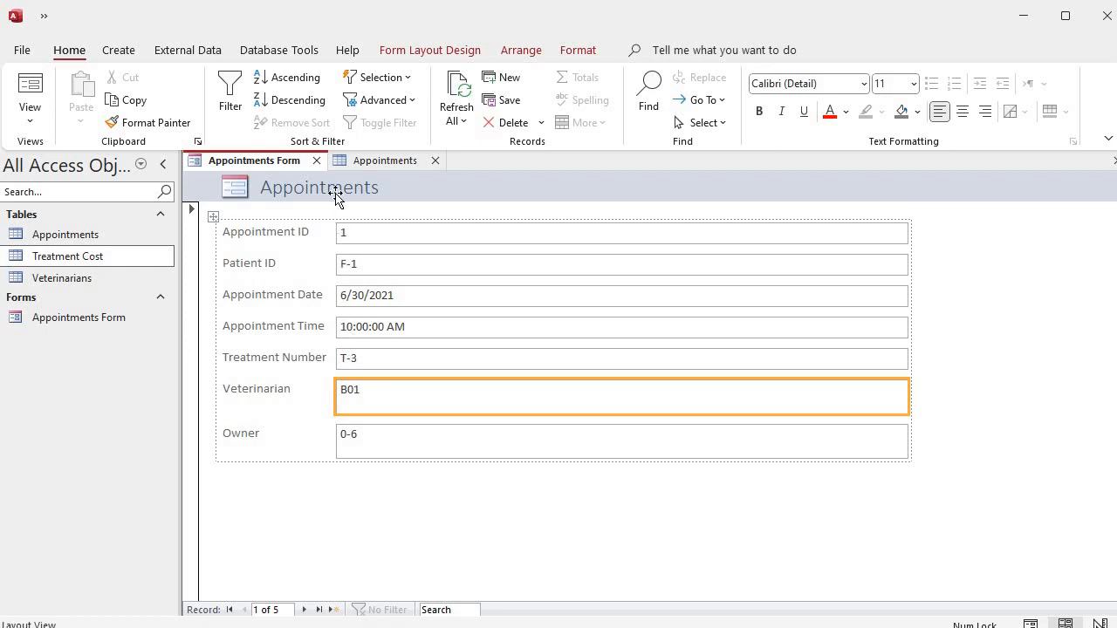
pyautogui.click(429, 51)
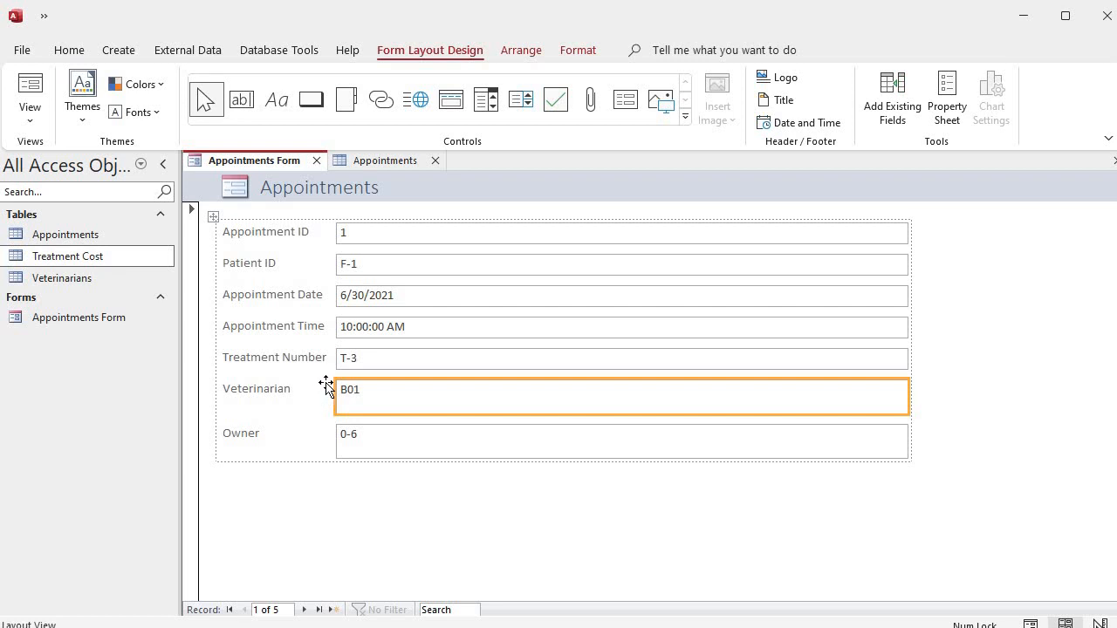
pyautogui.click(491, 106)
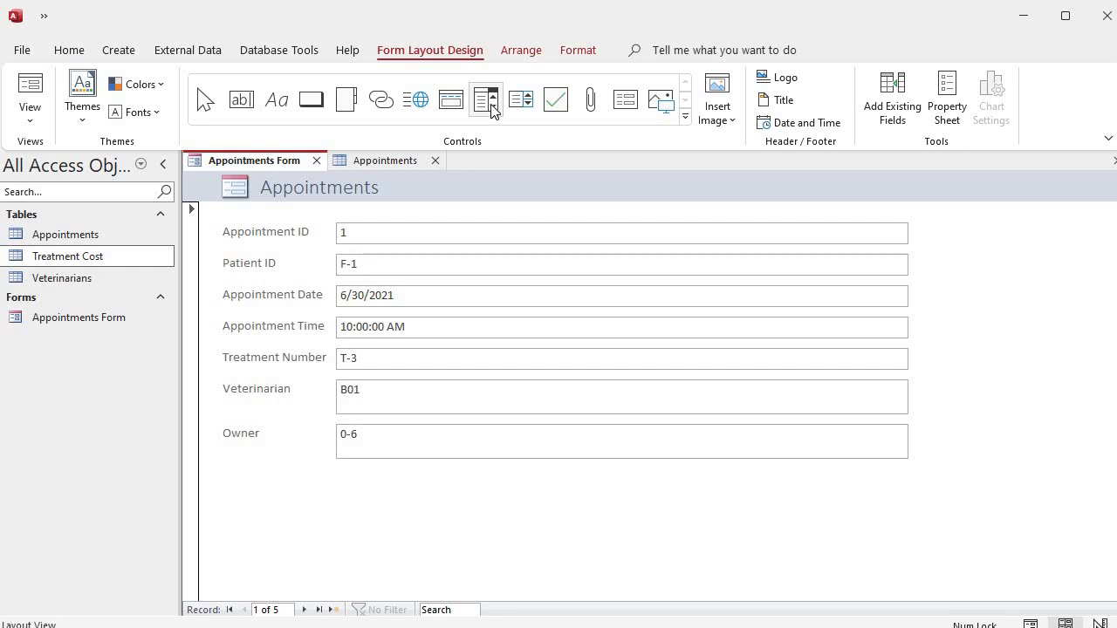
pyautogui.click(491, 106)
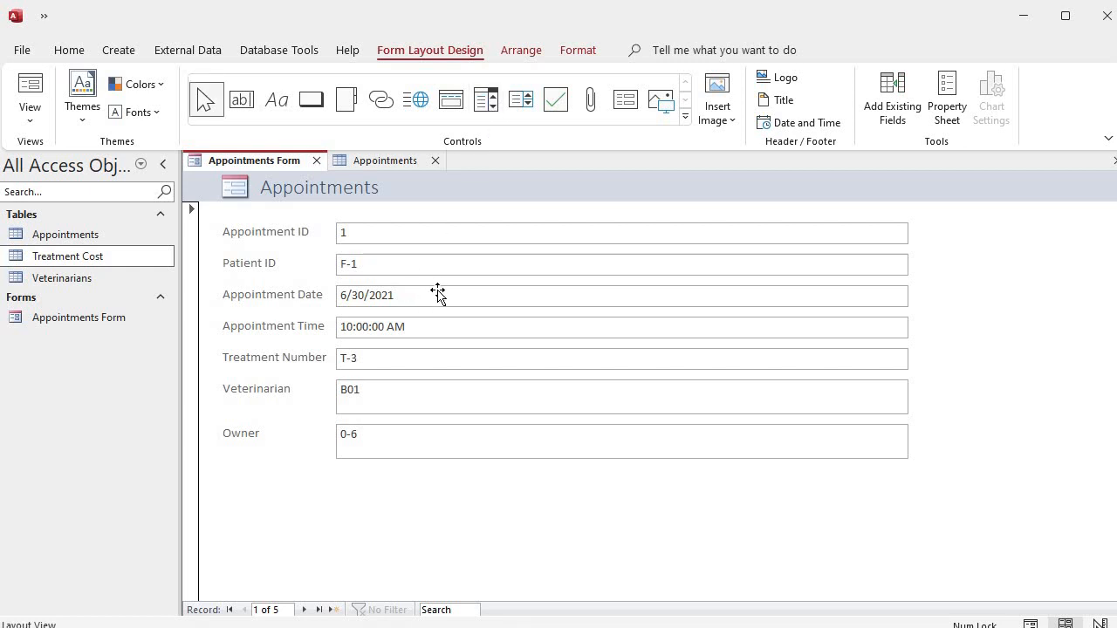
pyautogui.click(392, 400)
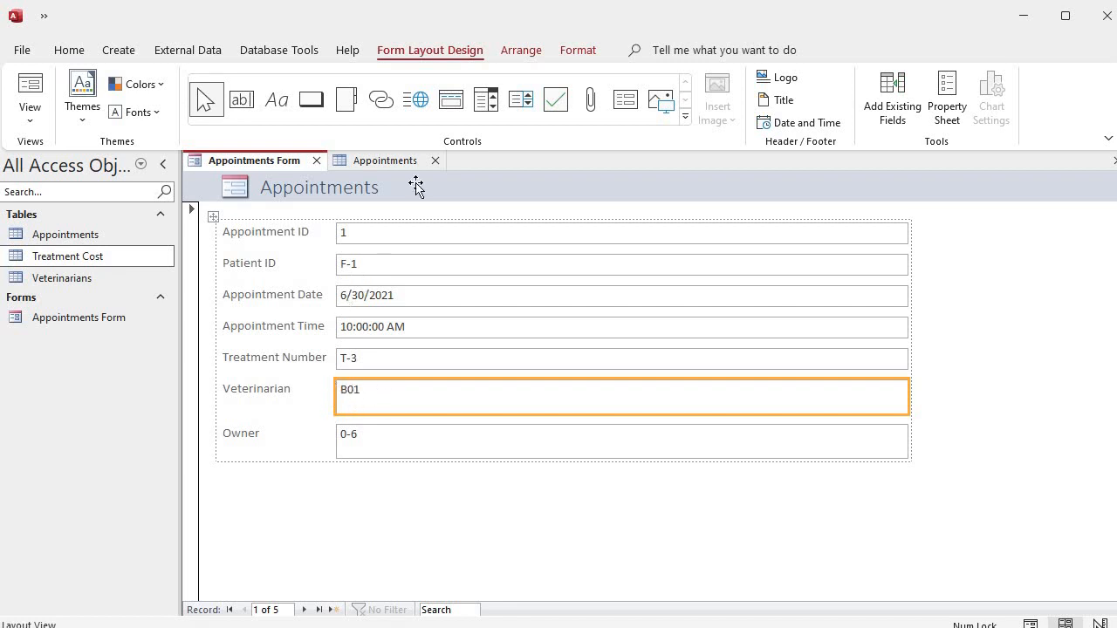
pyautogui.click(491, 103)
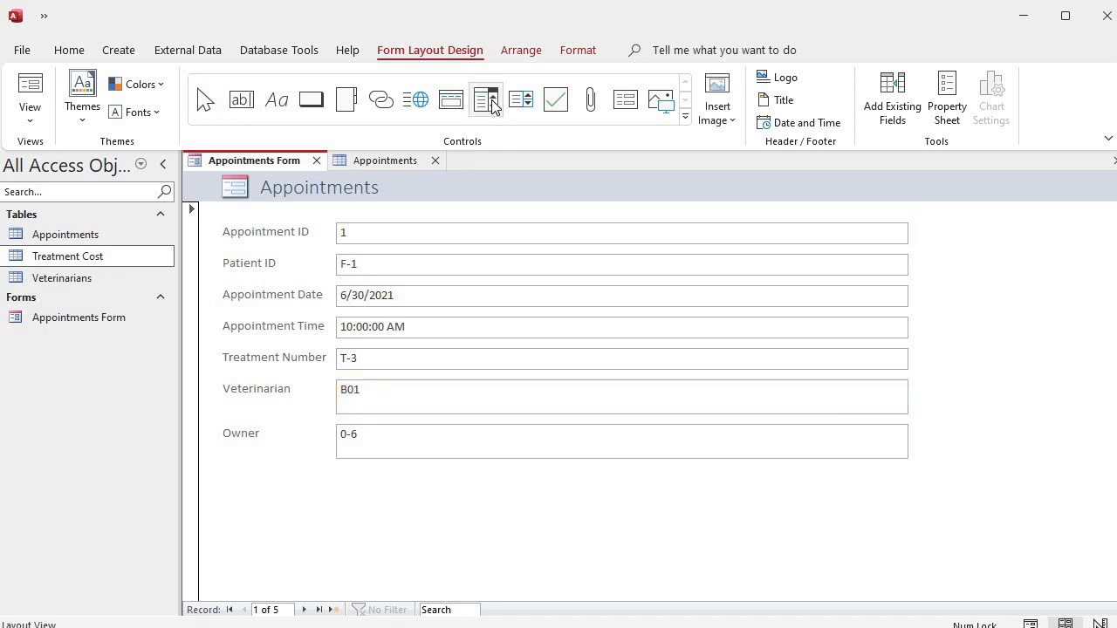
pyautogui.press('Escape')
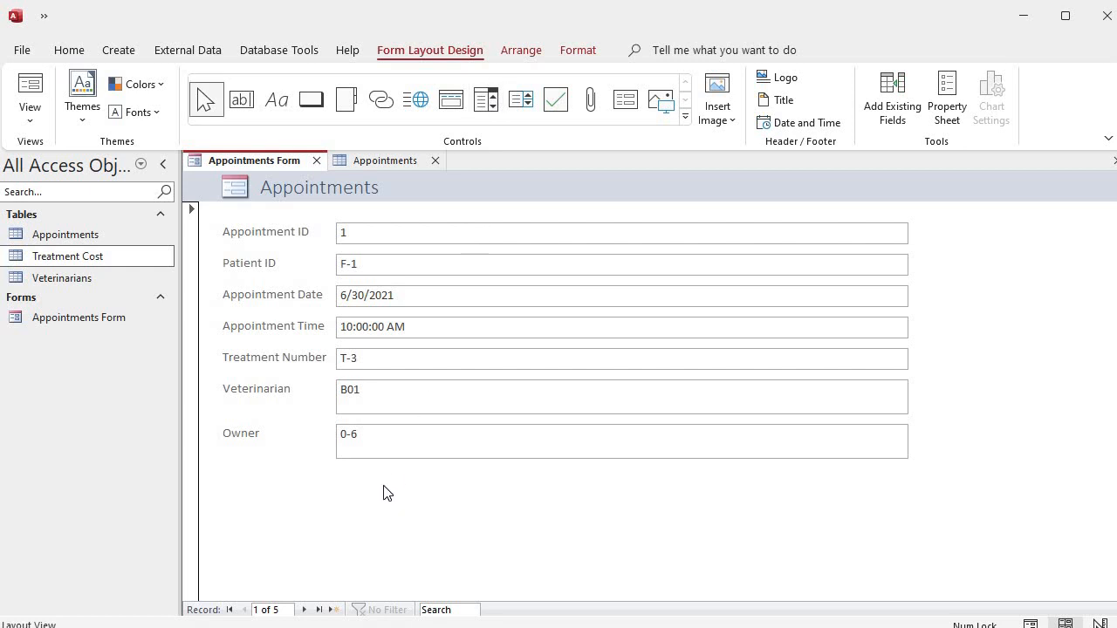
pyautogui.click(382, 490)
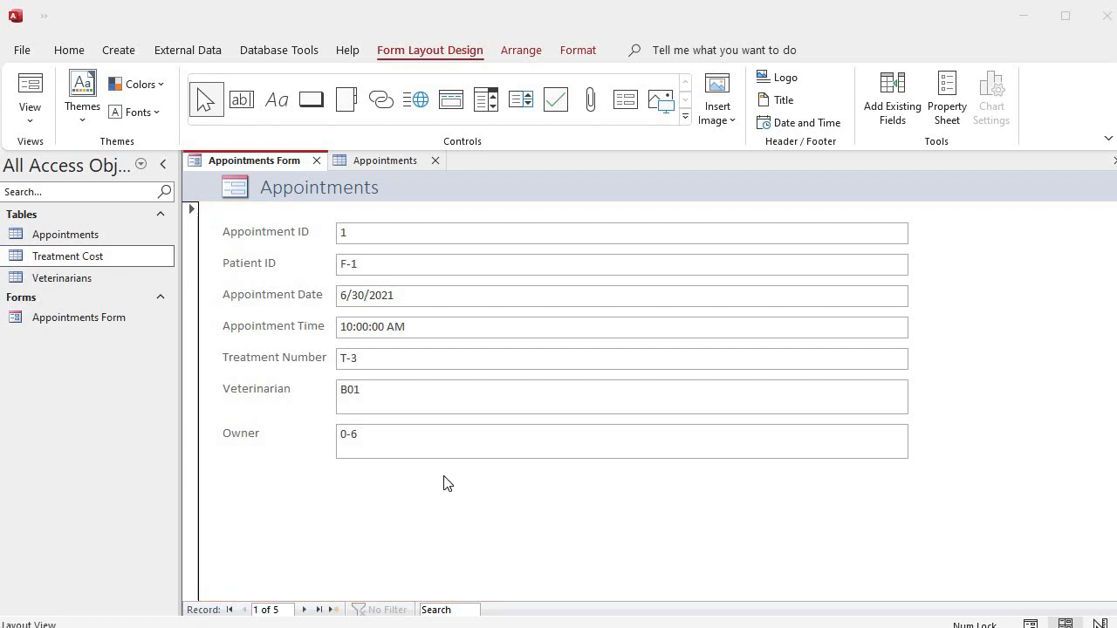
# Step: Insert a combo box directly above the Veterinarian field that gets its values from the Appointments table
pyautogui.click(488, 102)
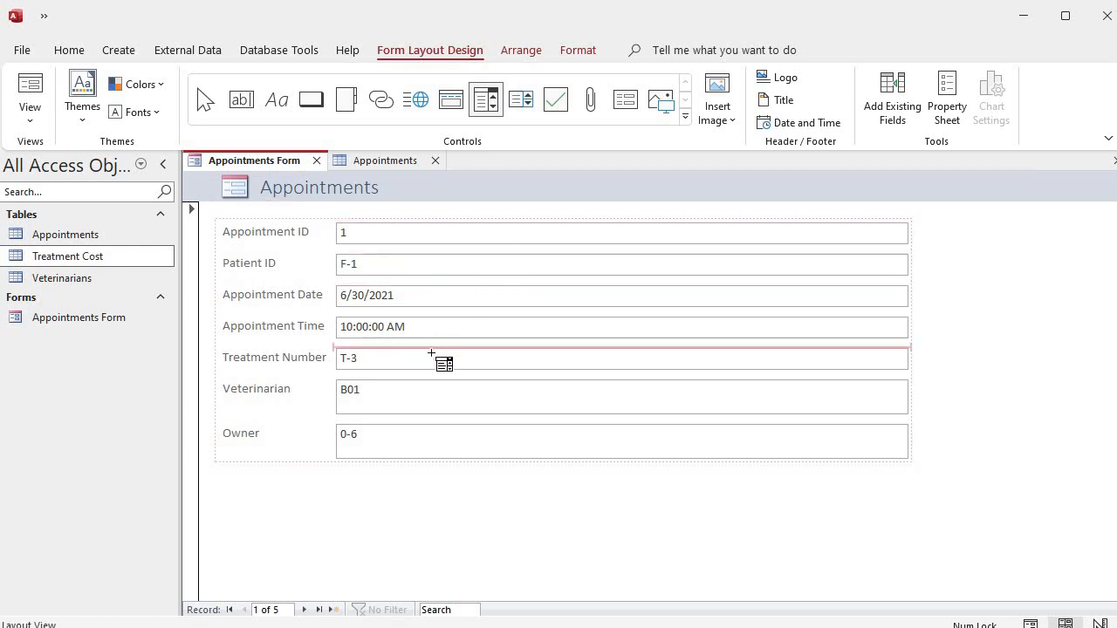
pyautogui.click(378, 391)
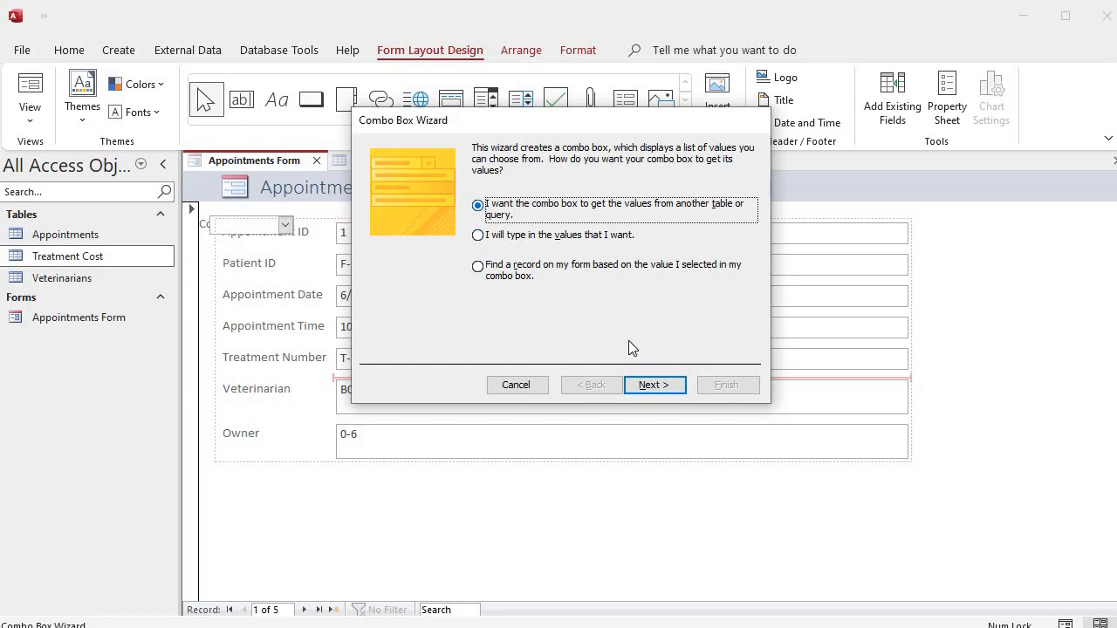
pyautogui.click(650, 389)
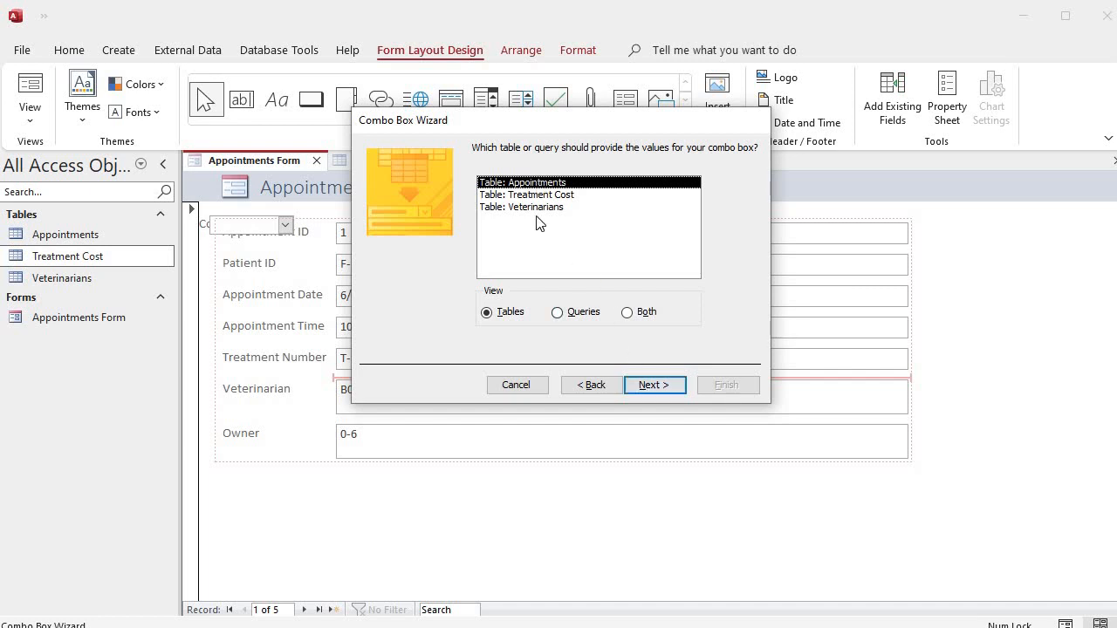
pyautogui.click(651, 385)
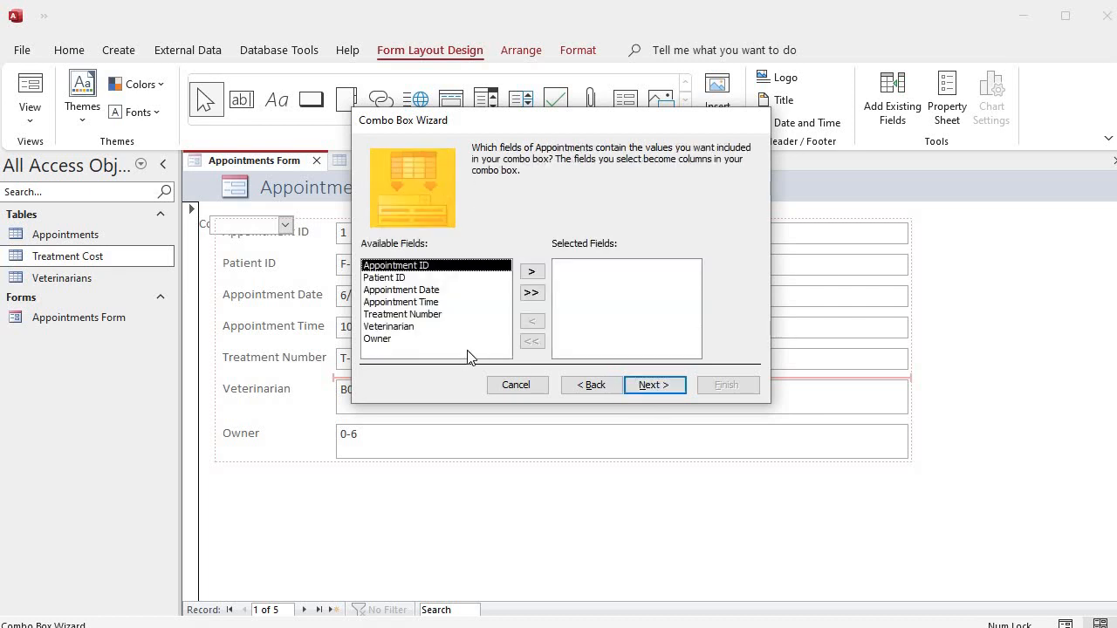
# Step: Include only the Veterinarian field of the Appointments table as the combo box column
pyautogui.click(402, 328)
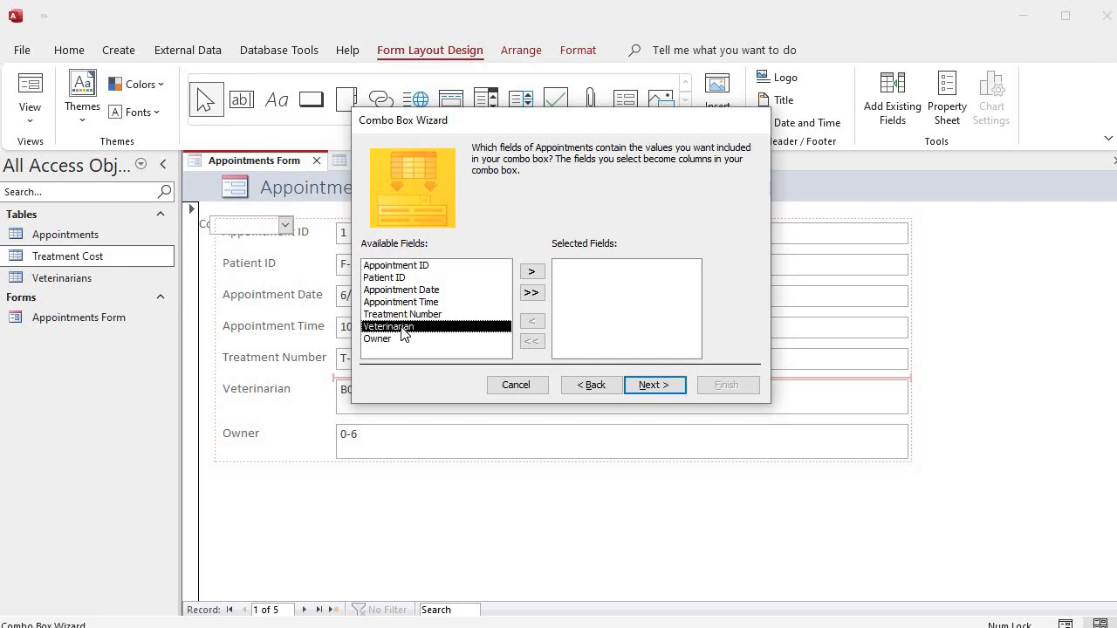
pyautogui.click(652, 388)
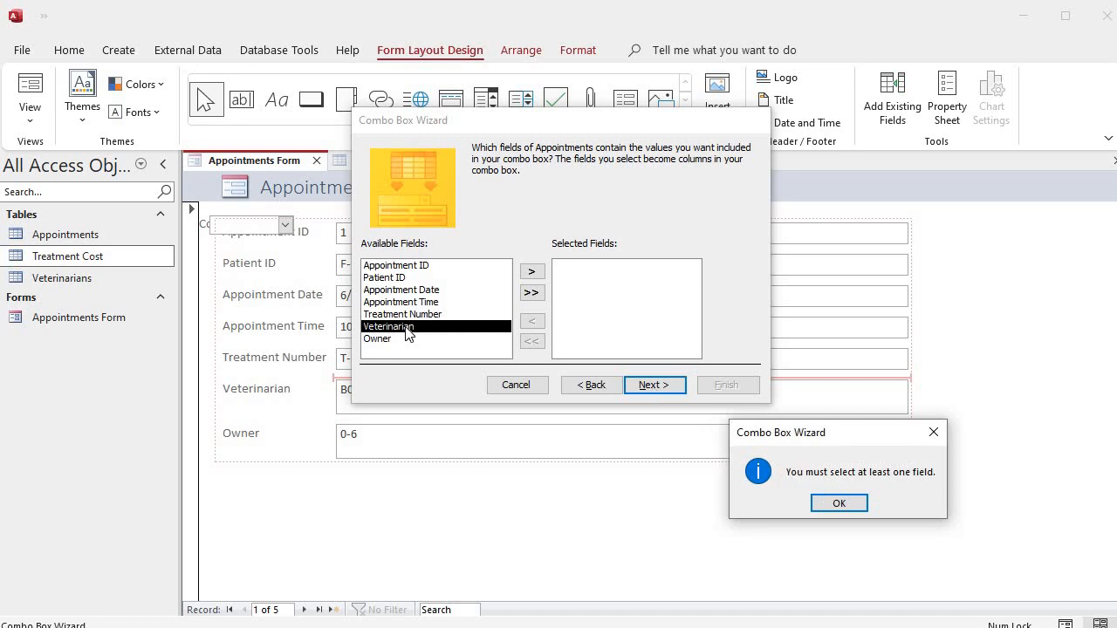
pyautogui.click(840, 506)
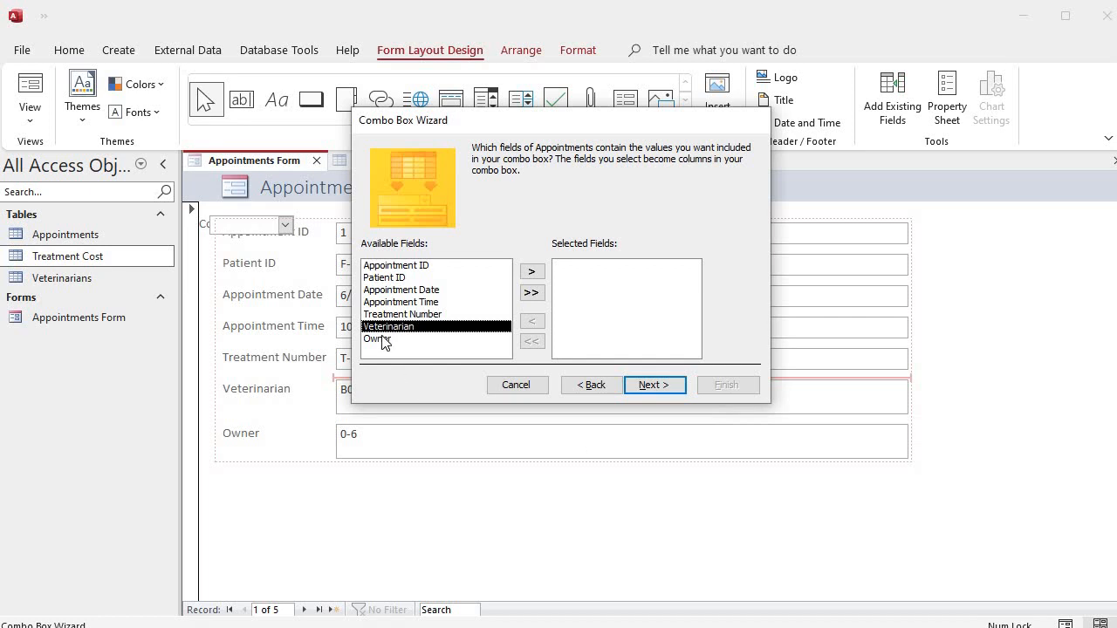
pyautogui.click(532, 273)
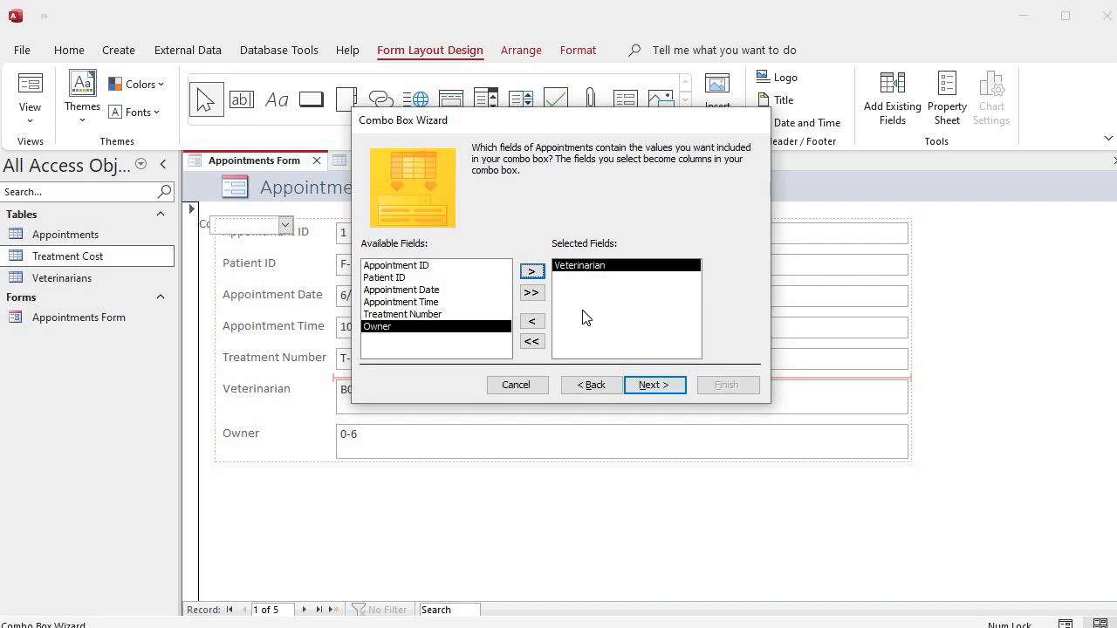
pyautogui.click(655, 393)
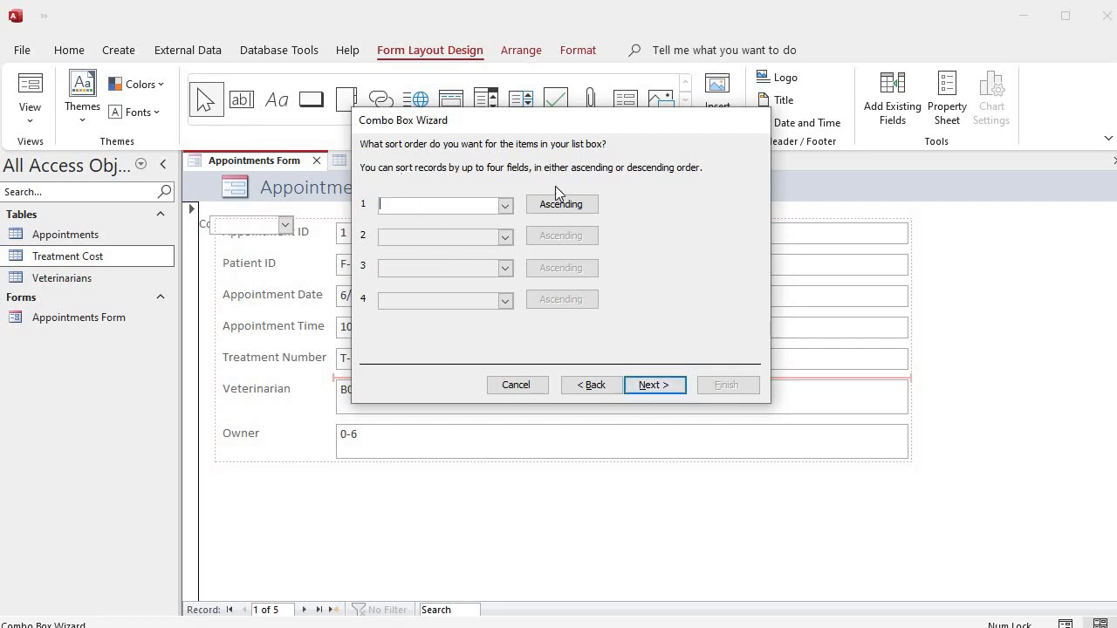
# Step: Sort the combo box items by Appointment ID in ascending order
pyautogui.click(544, 206)
pyautogui.click(544, 208)
pyautogui.click(543, 208)
pyautogui.click(506, 205)
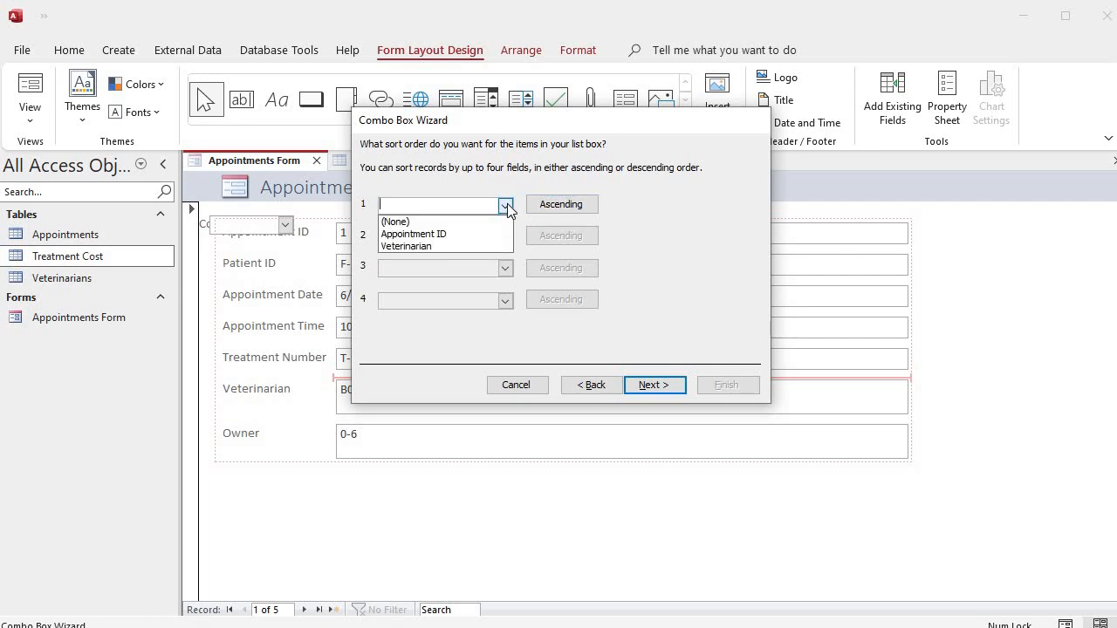
pyautogui.click(441, 235)
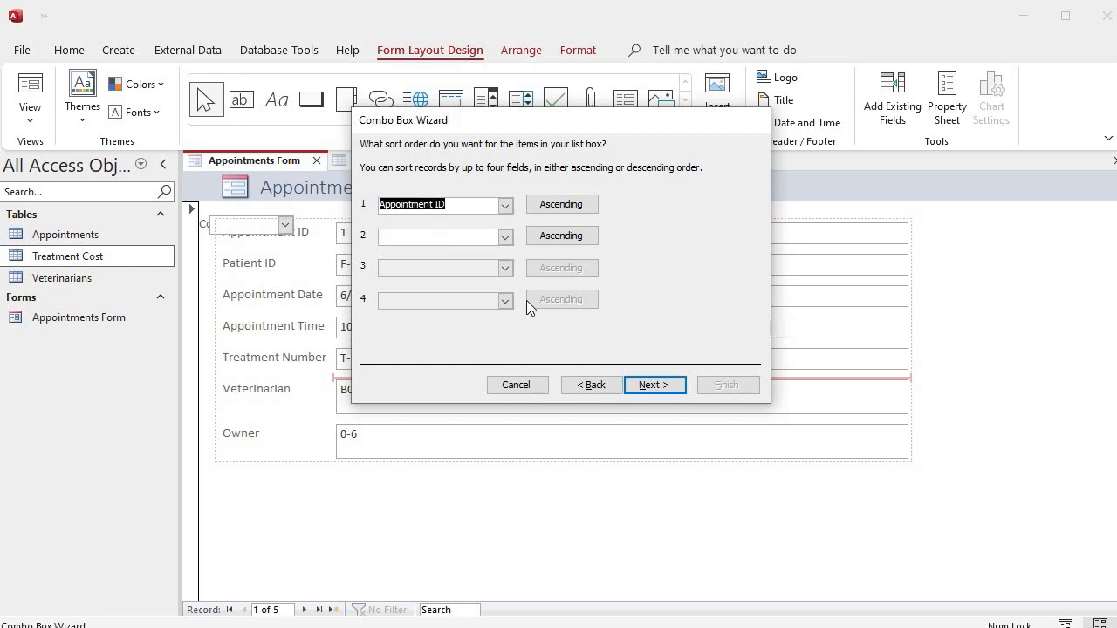
pyautogui.click(654, 386)
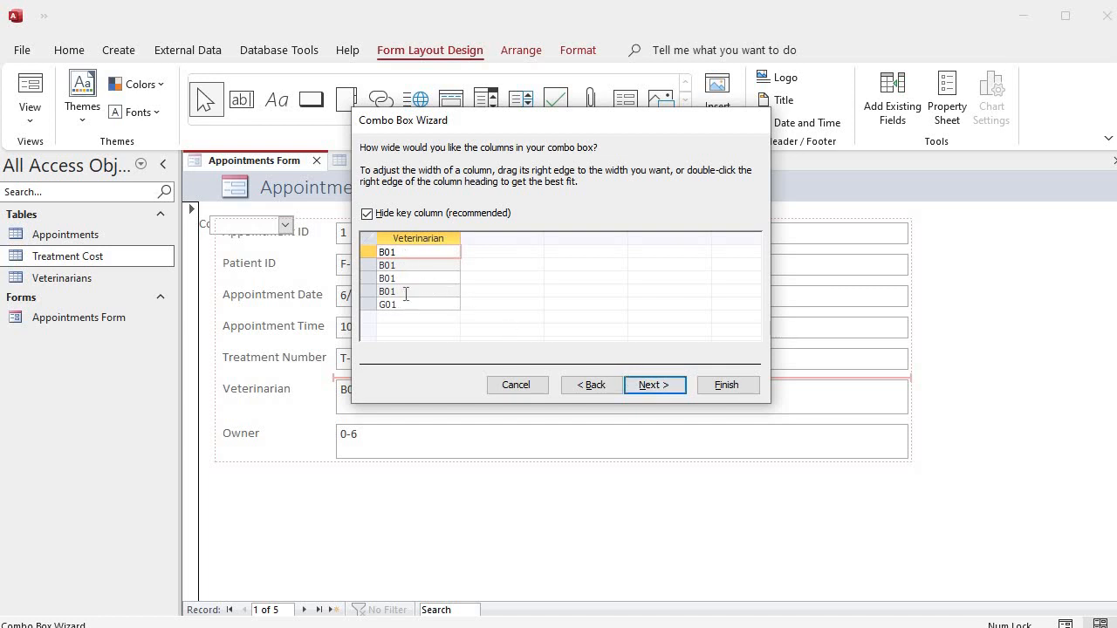
# Step: Keep the combo box column width, store the selected value in the Veterinarian field, and finish the wizard
pyautogui.click(649, 387)
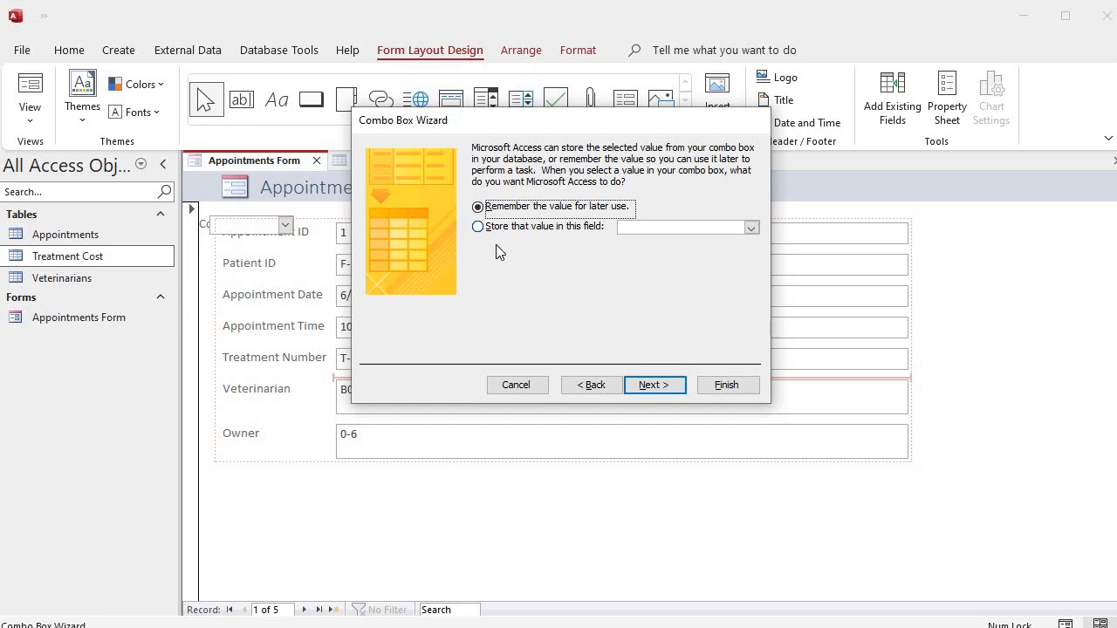
pyautogui.click(479, 229)
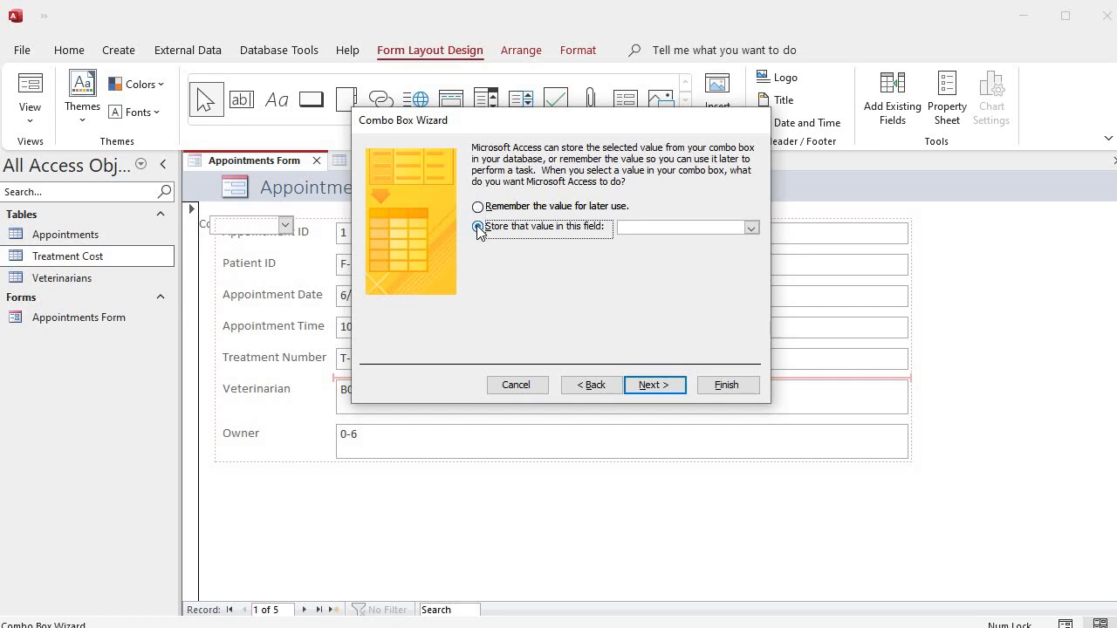
pyautogui.click(750, 228)
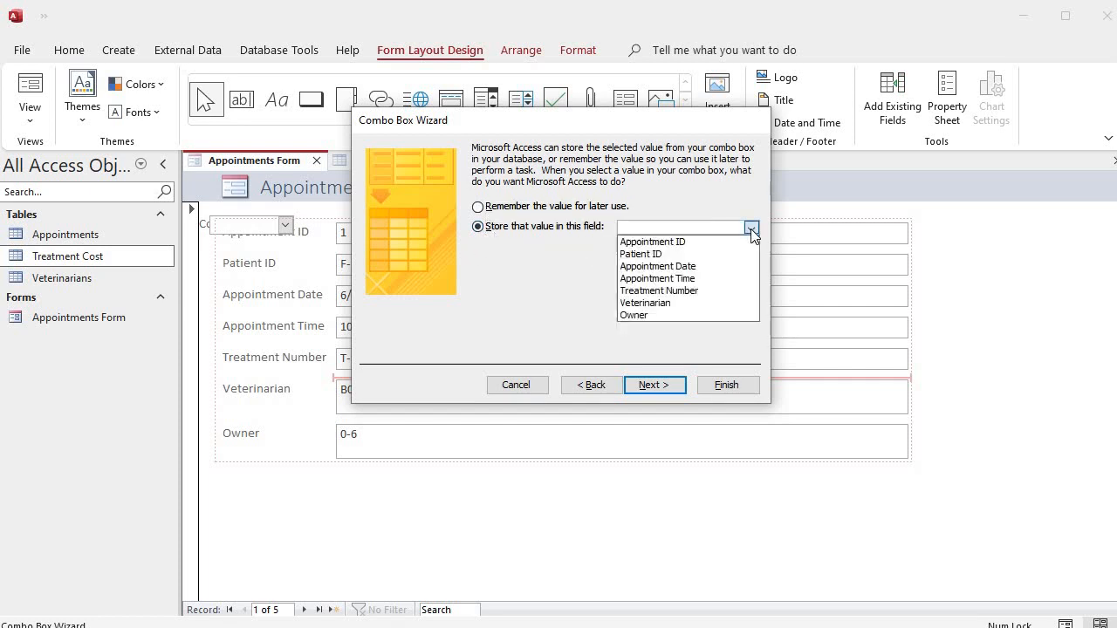
pyautogui.click(685, 304)
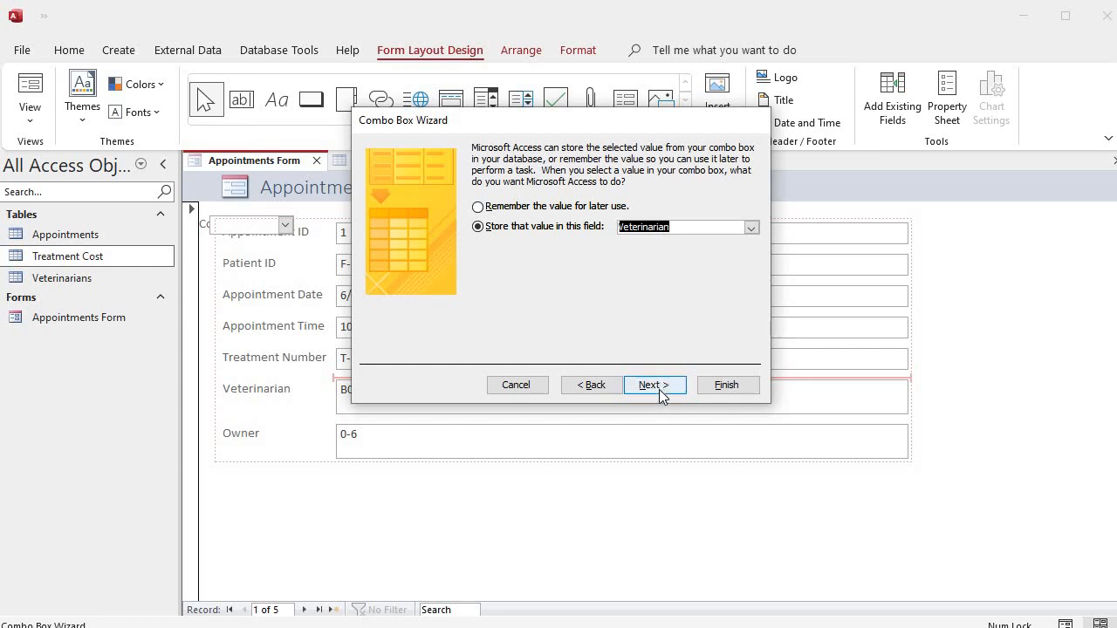
pyautogui.click(726, 390)
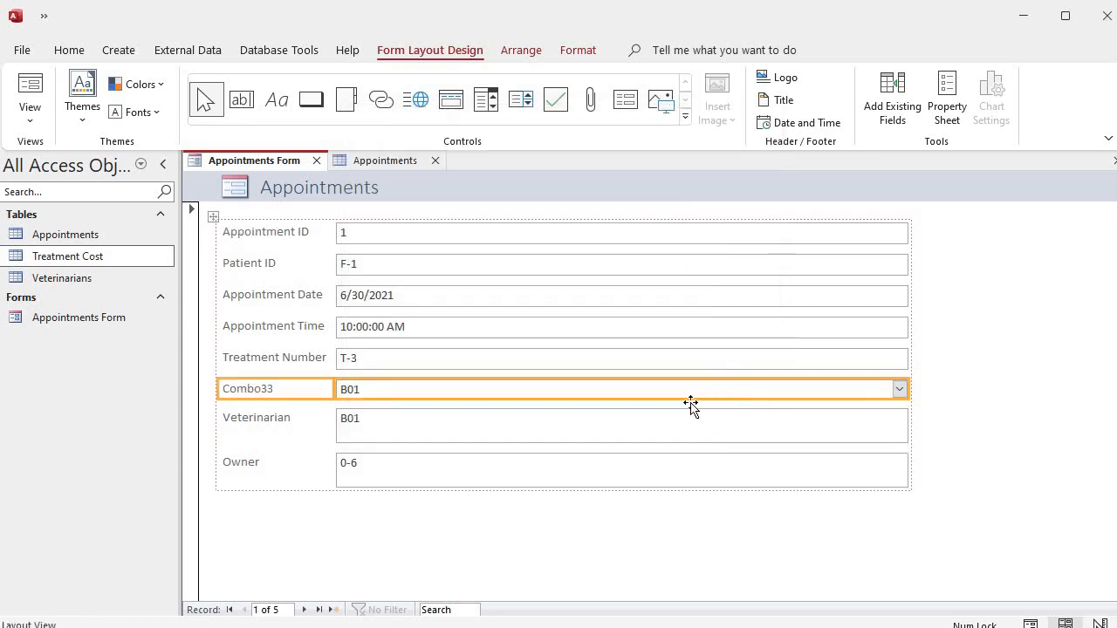
# Step: Delete the original Veterinarian label and its text box beneath the new combo box
pyautogui.click(248, 421)
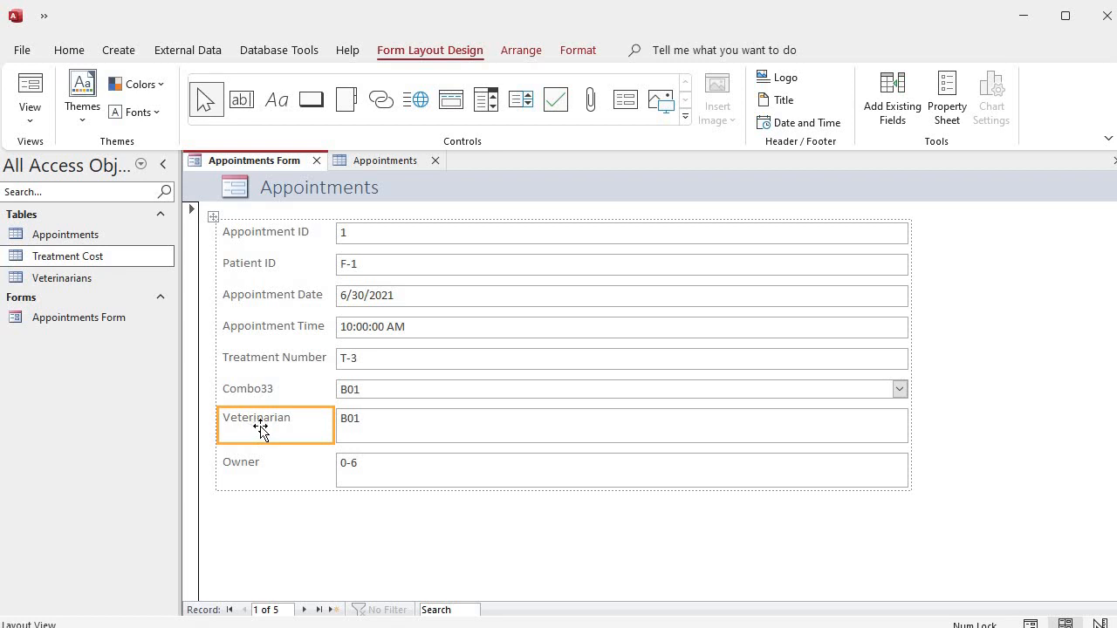
pyautogui.press('Delete')
pyautogui.click(369, 436)
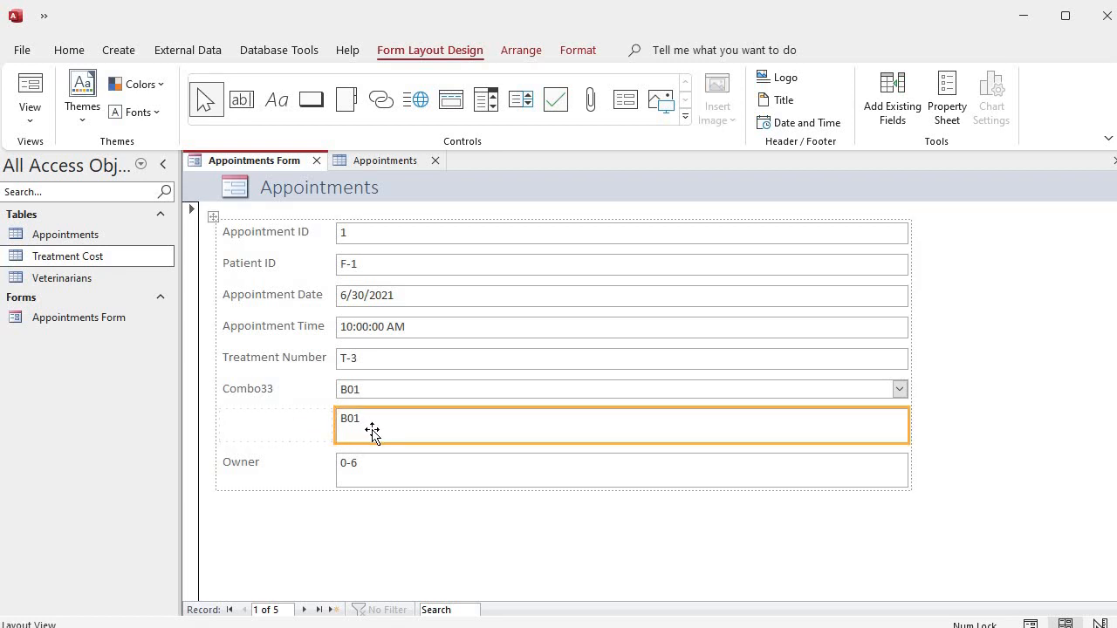
pyautogui.press('Delete')
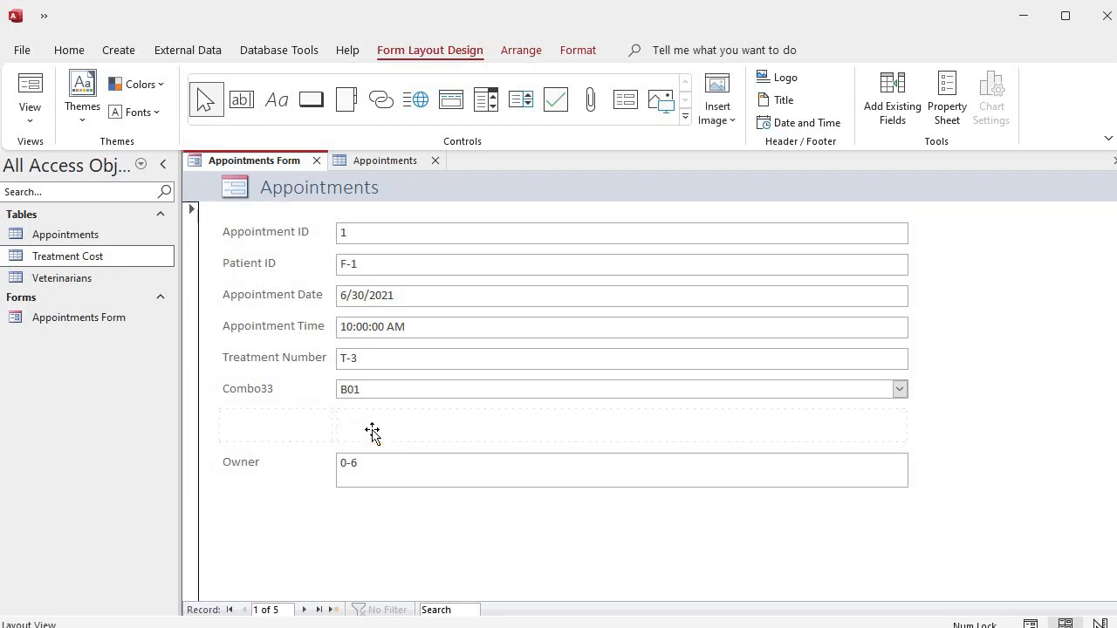
# Step: Change the combo box's label text to Veterinarians
pyautogui.click(252, 392)
pyautogui.rightClick(251, 392)
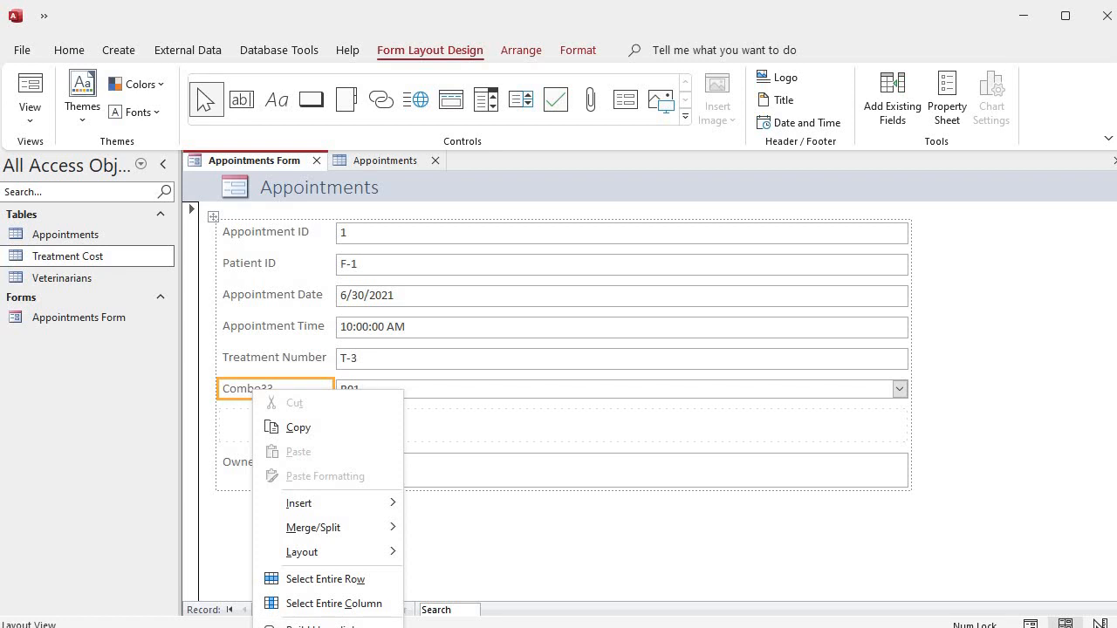
pyautogui.click(234, 392)
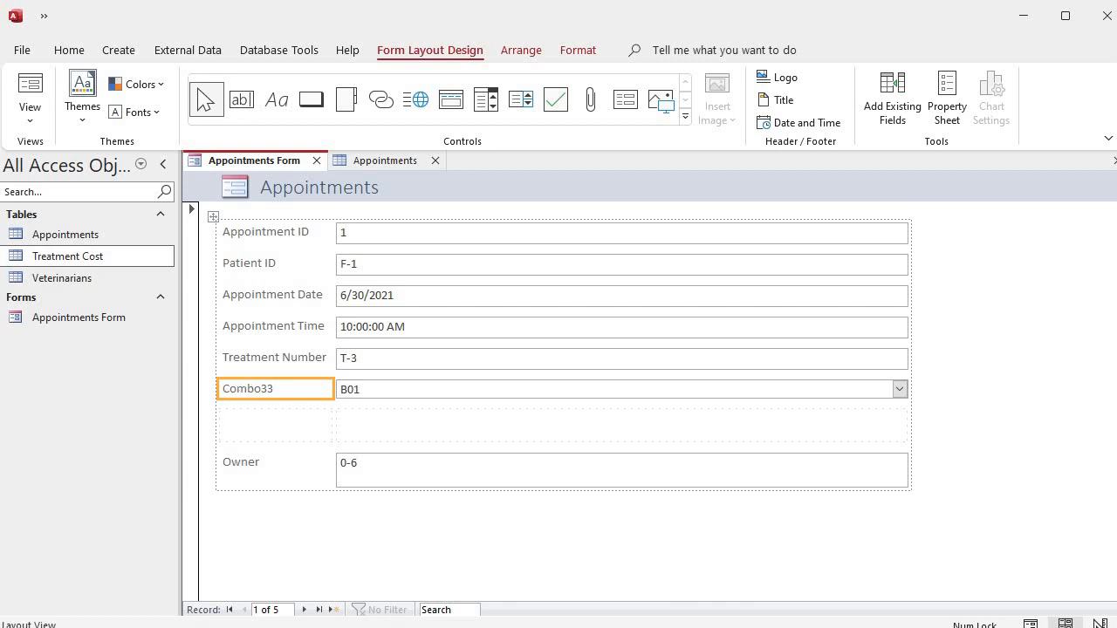
pyautogui.click(270, 436)
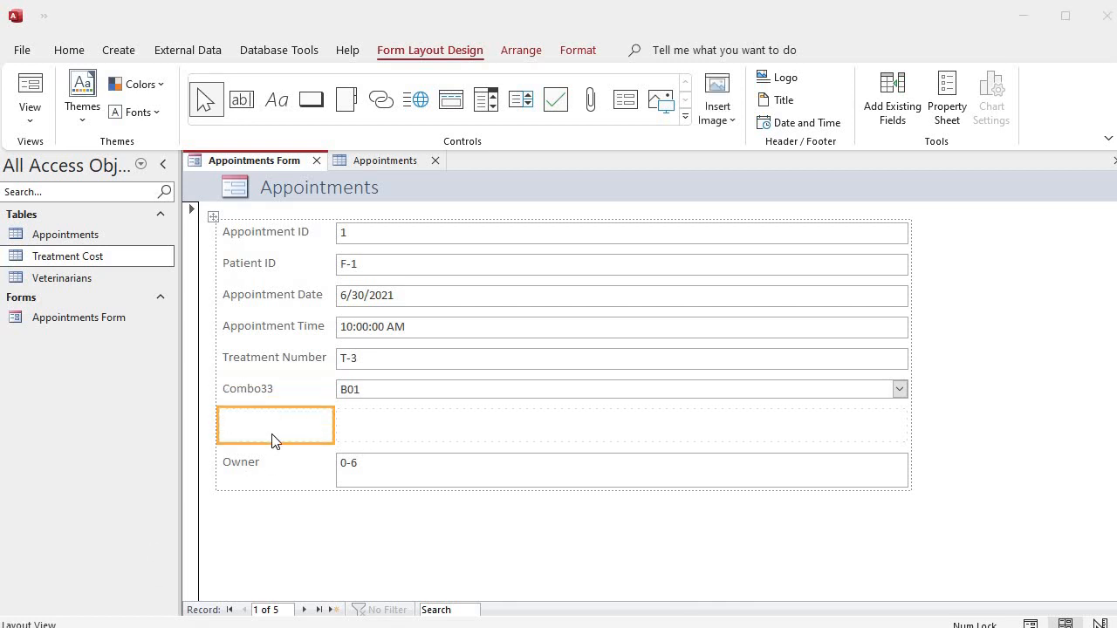
pyautogui.click(262, 391)
pyautogui.doubleClick(261, 391)
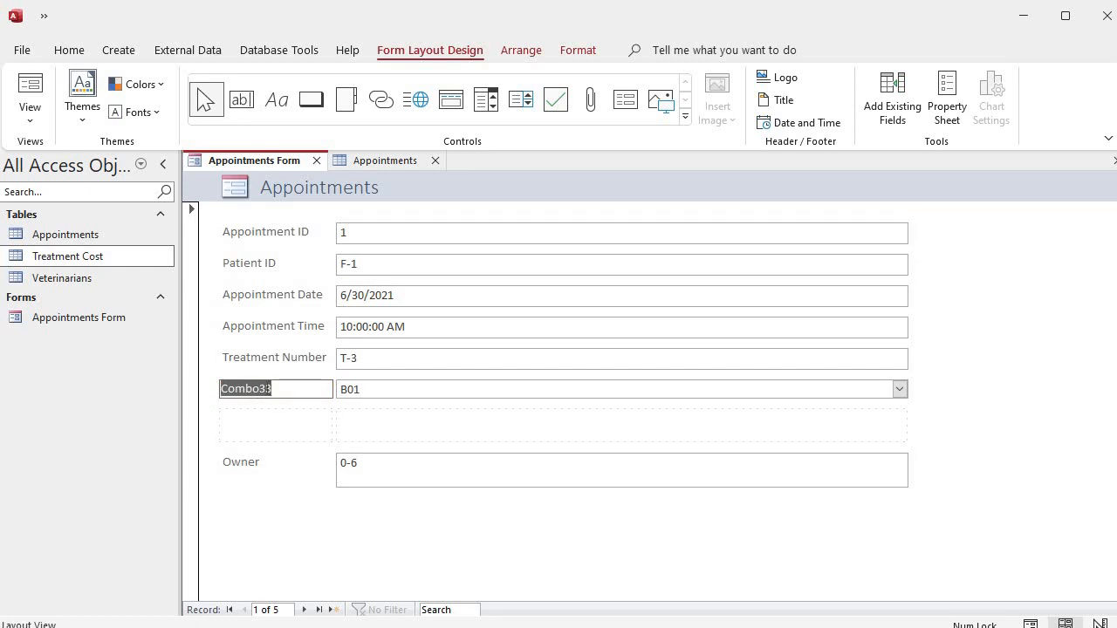
pyautogui.write('Vet')
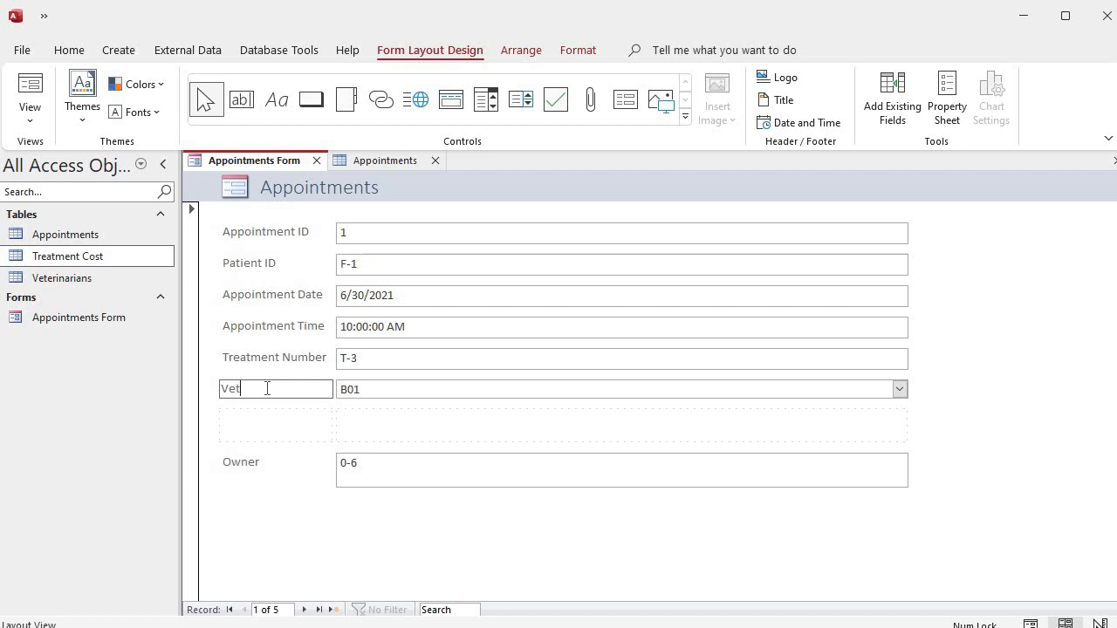
pyautogui.write('arians')
pyautogui.click(300, 576)
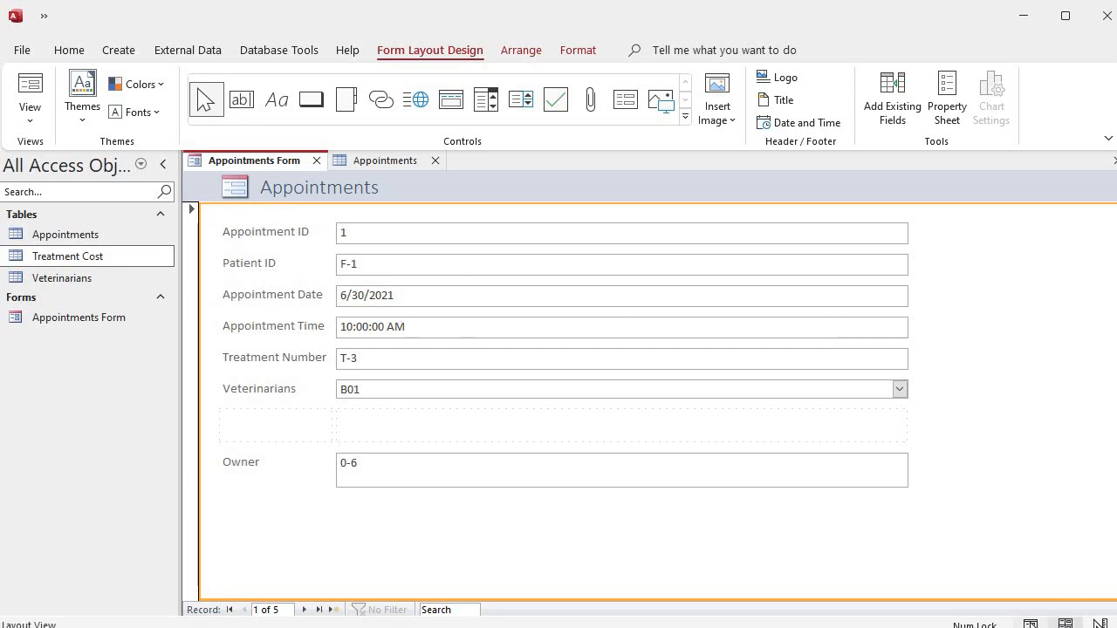
# Step: Show the form in Form View and check the choices offered by the Veterinarians combo box
pyautogui.click(1029, 622)
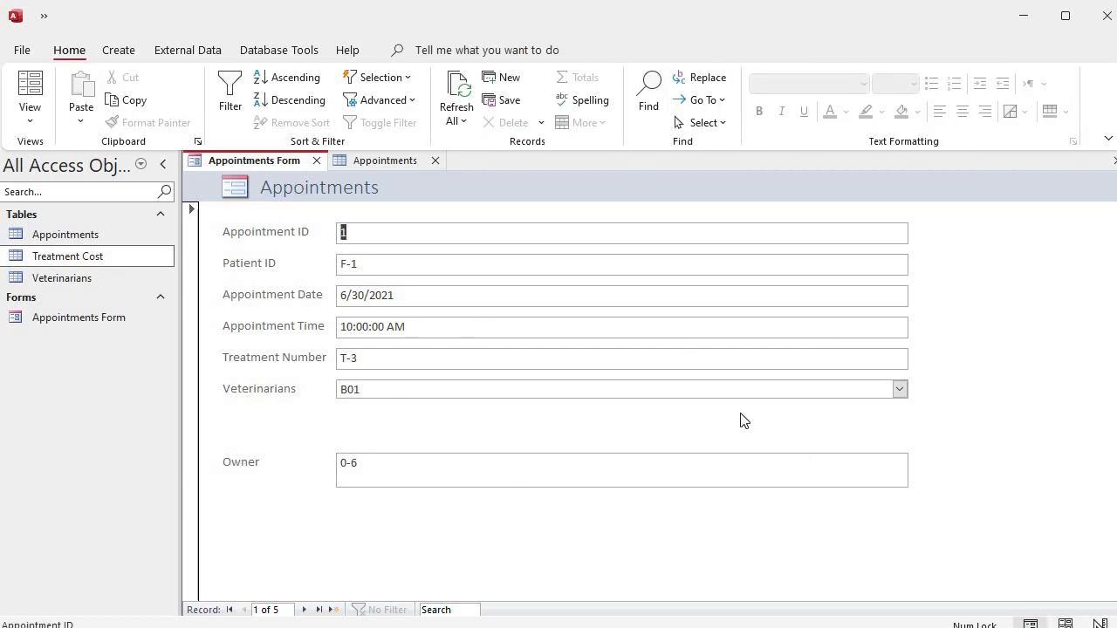
pyautogui.click(900, 391)
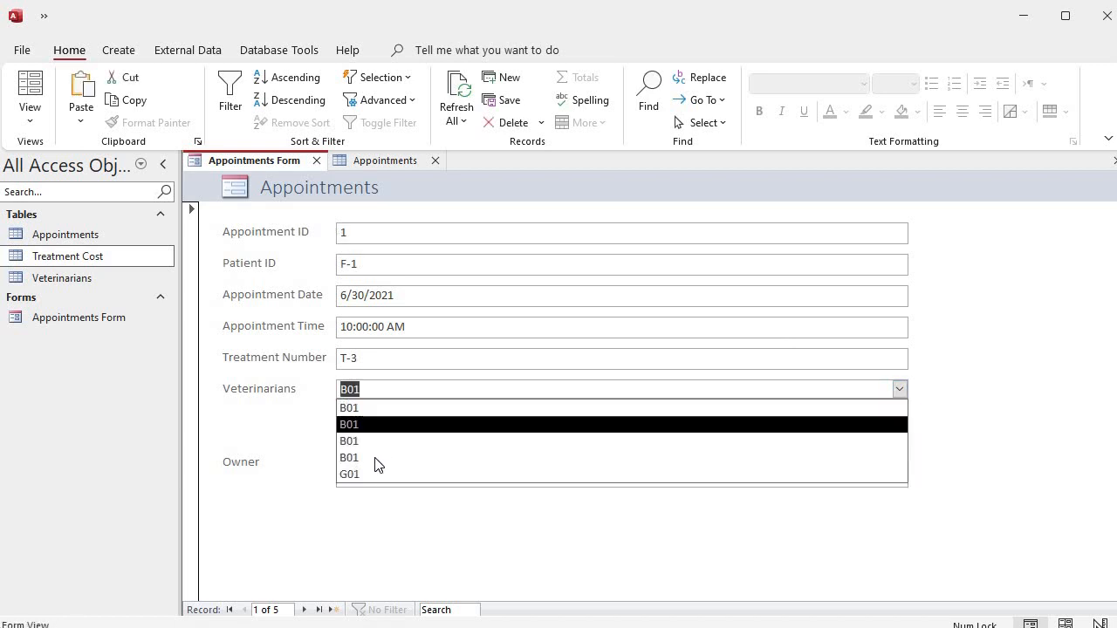
pyautogui.click(277, 403)
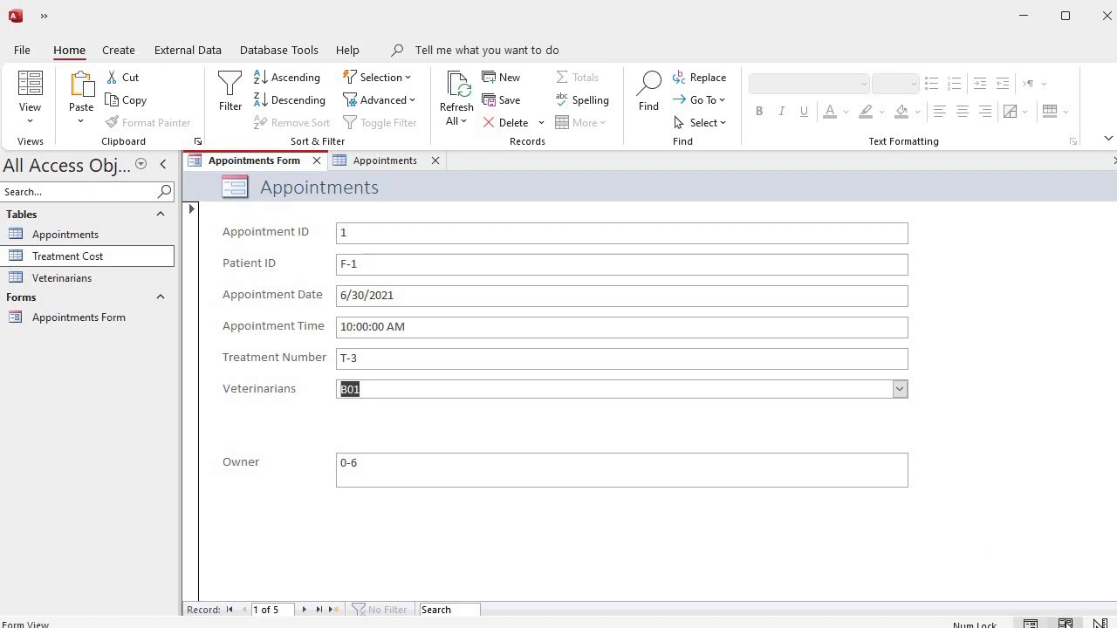
# Step: Move the Owner label and text box into the empty row below Veterinarians in Layout View, and check the result in Form View
pyautogui.click(1065, 623)
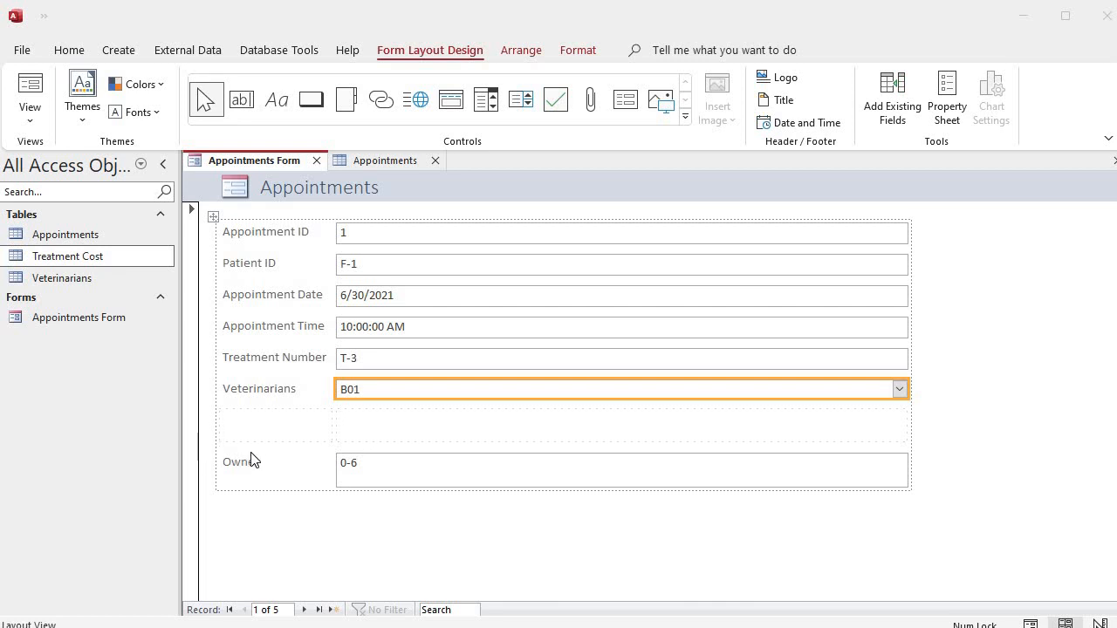
pyautogui.moveTo(244, 467); pyautogui.dragTo(247, 424)
pyautogui.moveTo(376, 476); pyautogui.dragTo(373, 449)
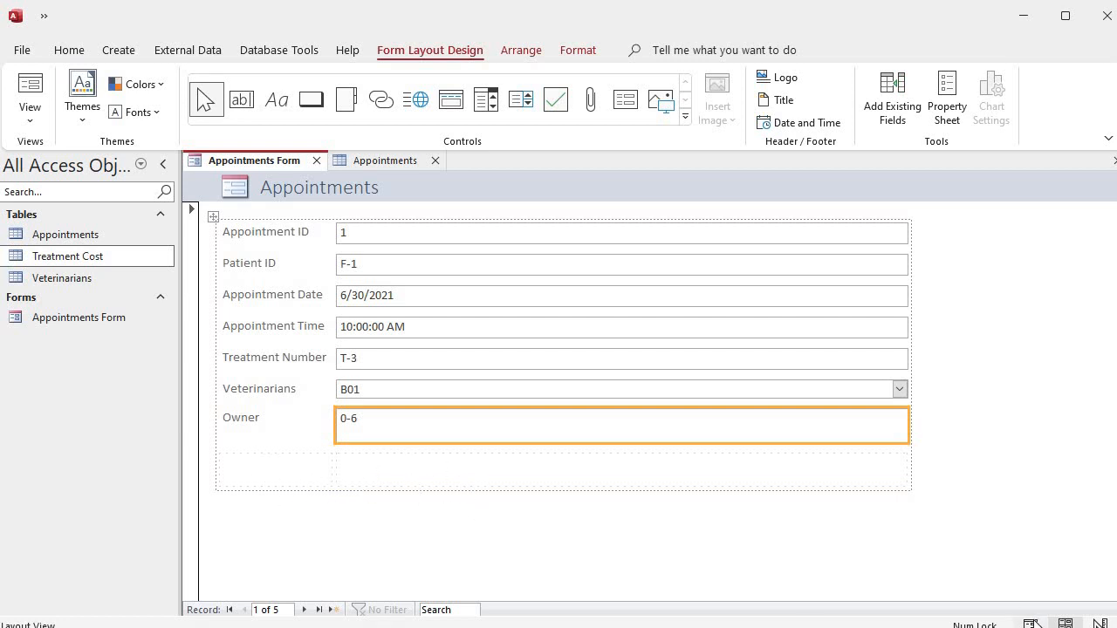
pyautogui.click(1031, 624)
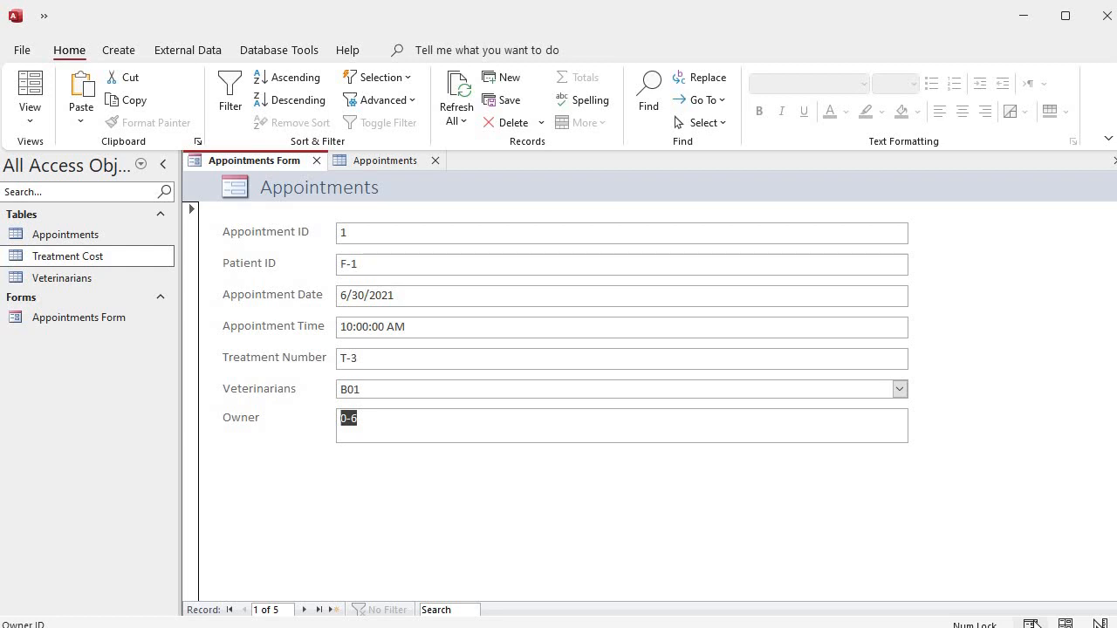
pyautogui.click(1064, 624)
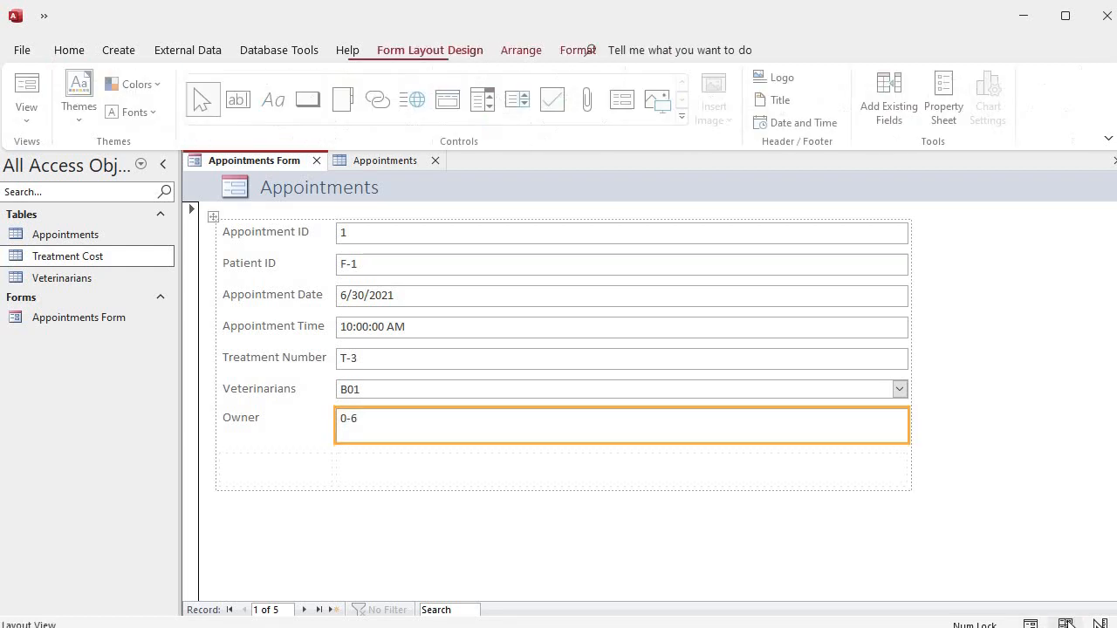